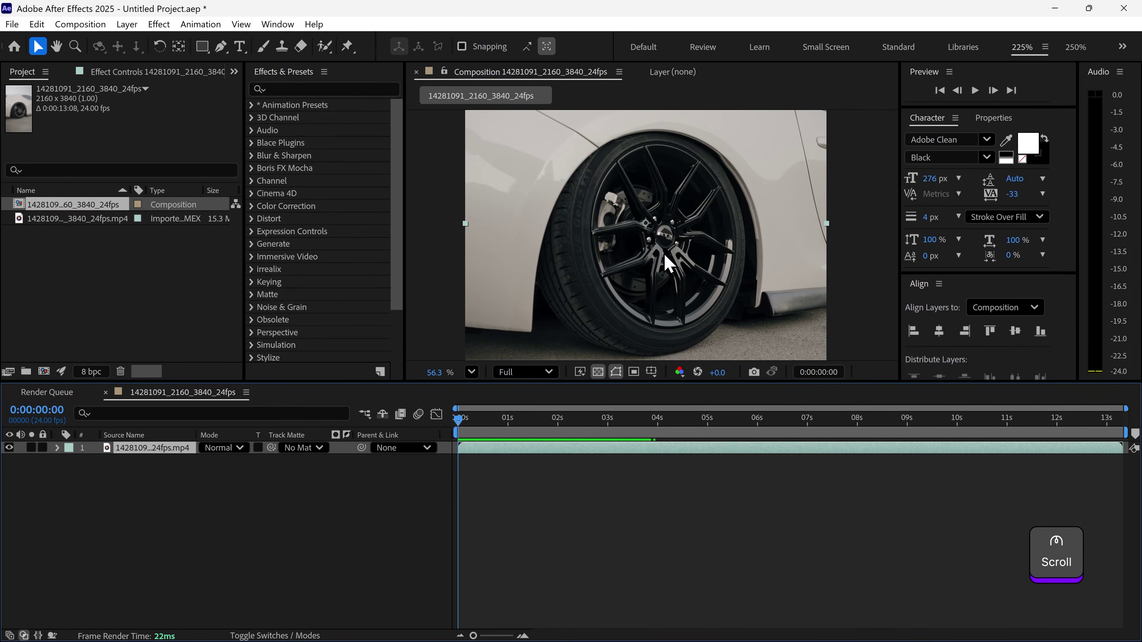
# - Show the Tracker tools and start a Stabilize Motion track on the wheel clip
pyautogui.scroll(-3, 669, 263)
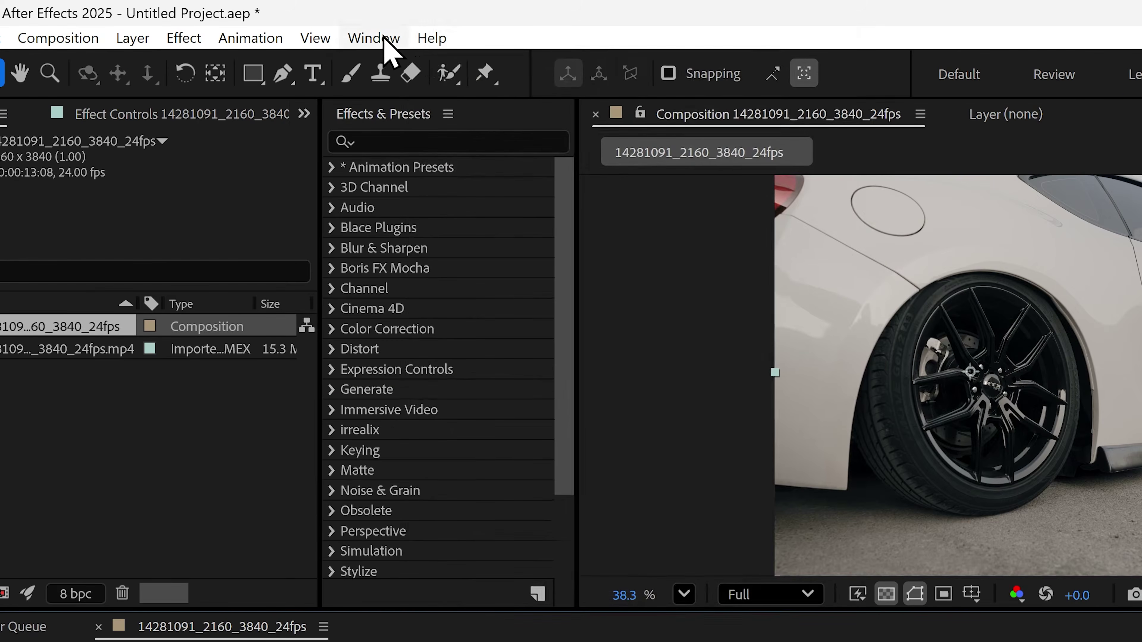
pyautogui.click(278, 23)
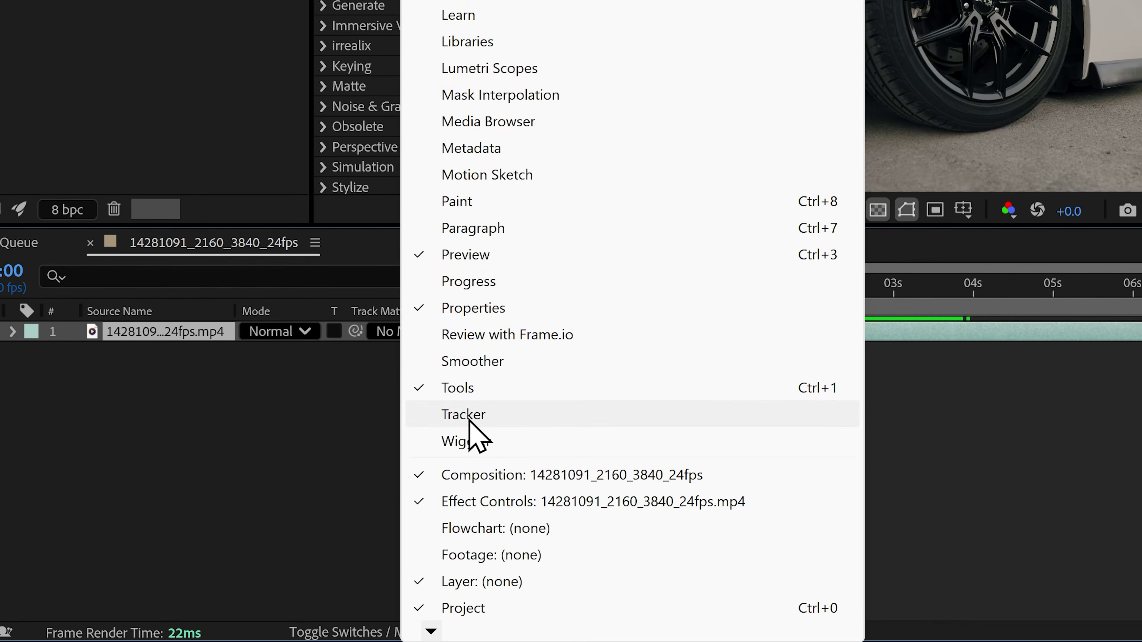
pyautogui.click(464, 416)
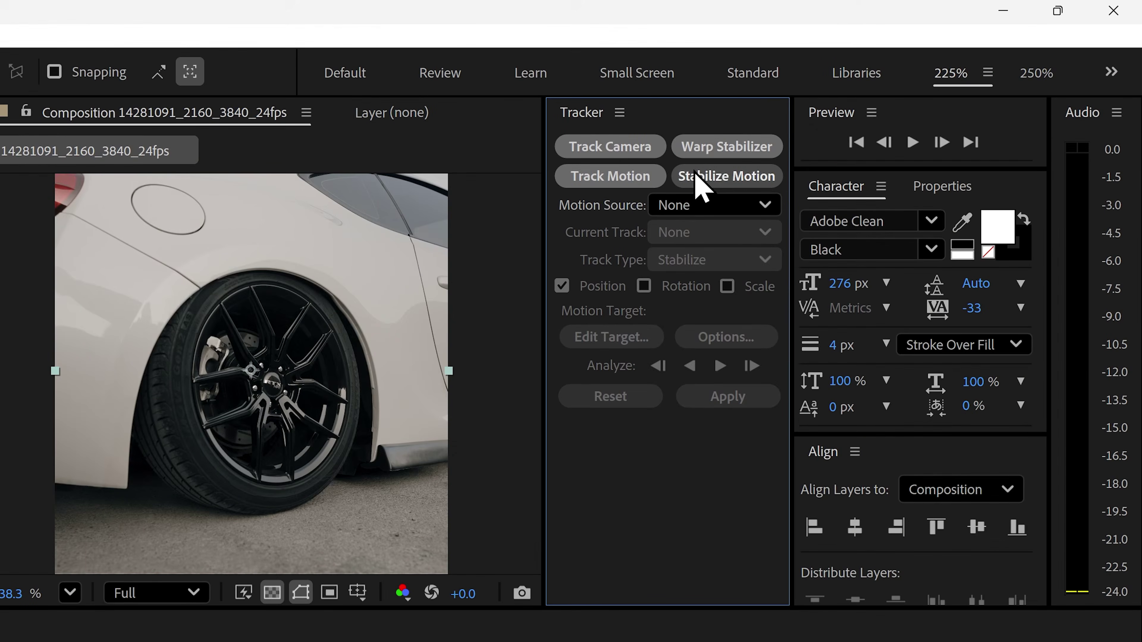
pyautogui.click(727, 177)
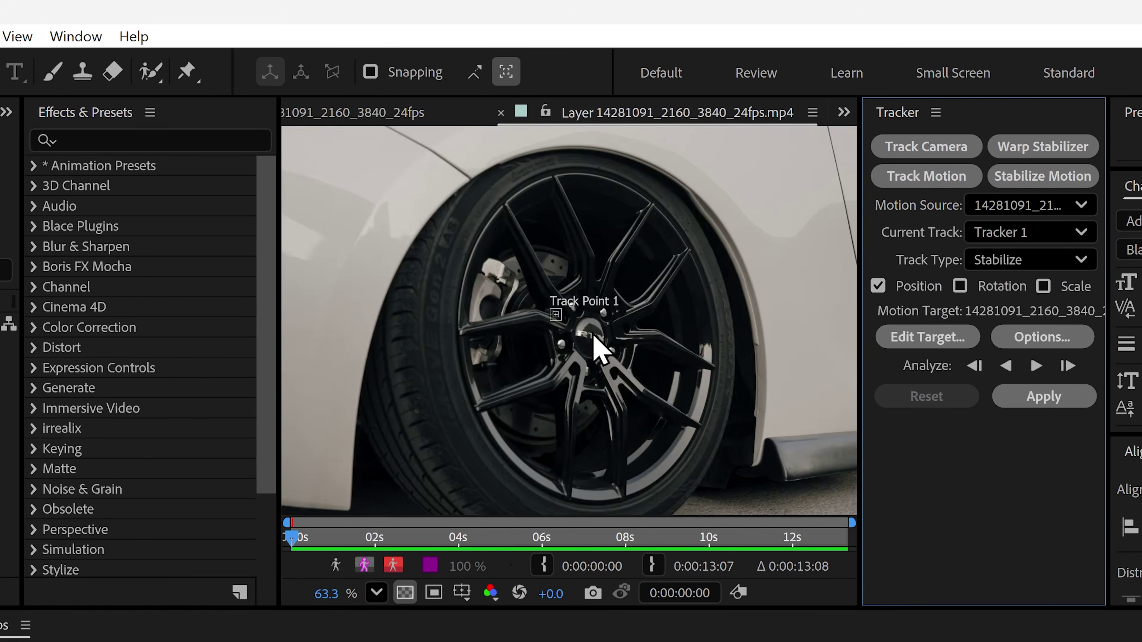
# - Place Track Point 1 on the wheel's RTX center cap, fitting the inner box around the cap and enlarging the outer search box
pyautogui.scroll(2, 598, 348)
pyautogui.scroll(3, 573, 329)
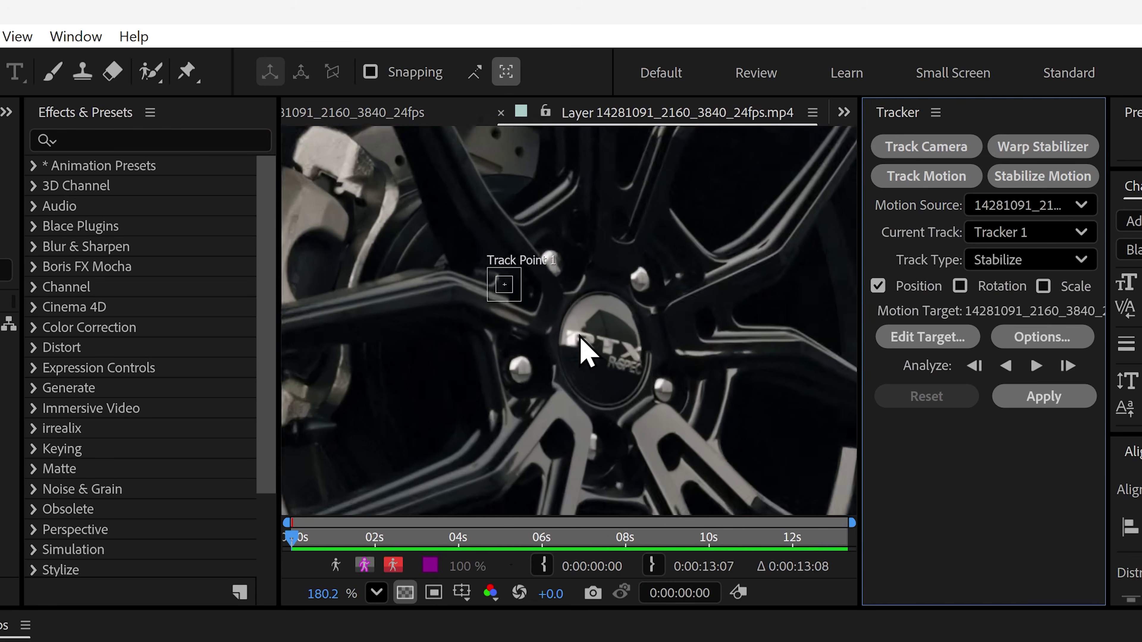
pyautogui.moveTo(496, 273); pyautogui.dragTo(610, 342)
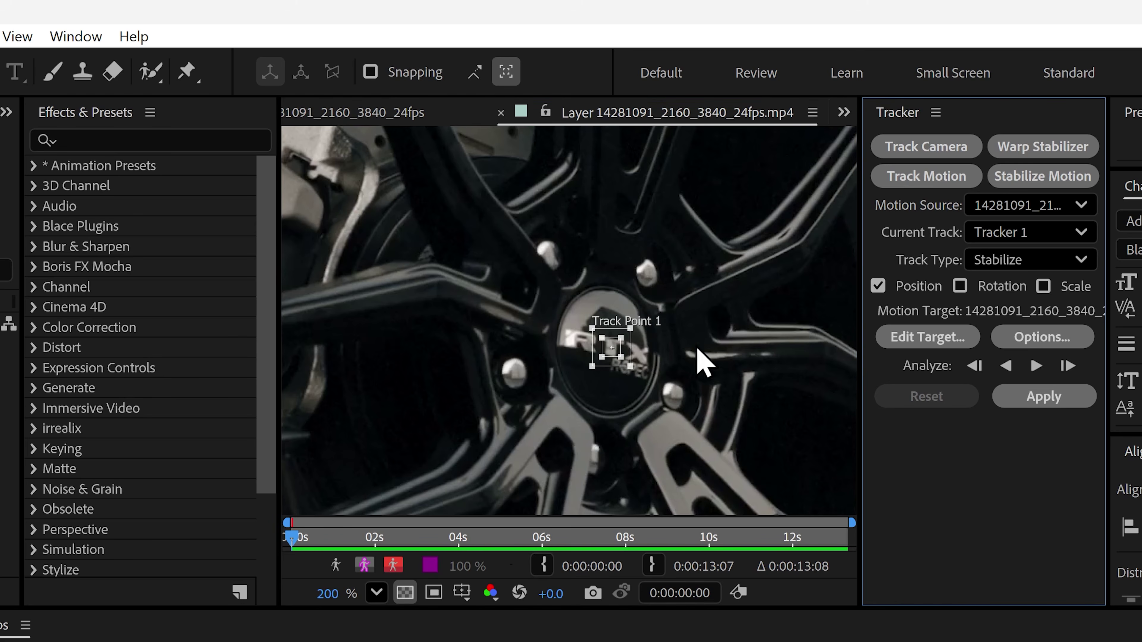
pyautogui.moveTo(632, 368); pyautogui.dragTo(728, 483)
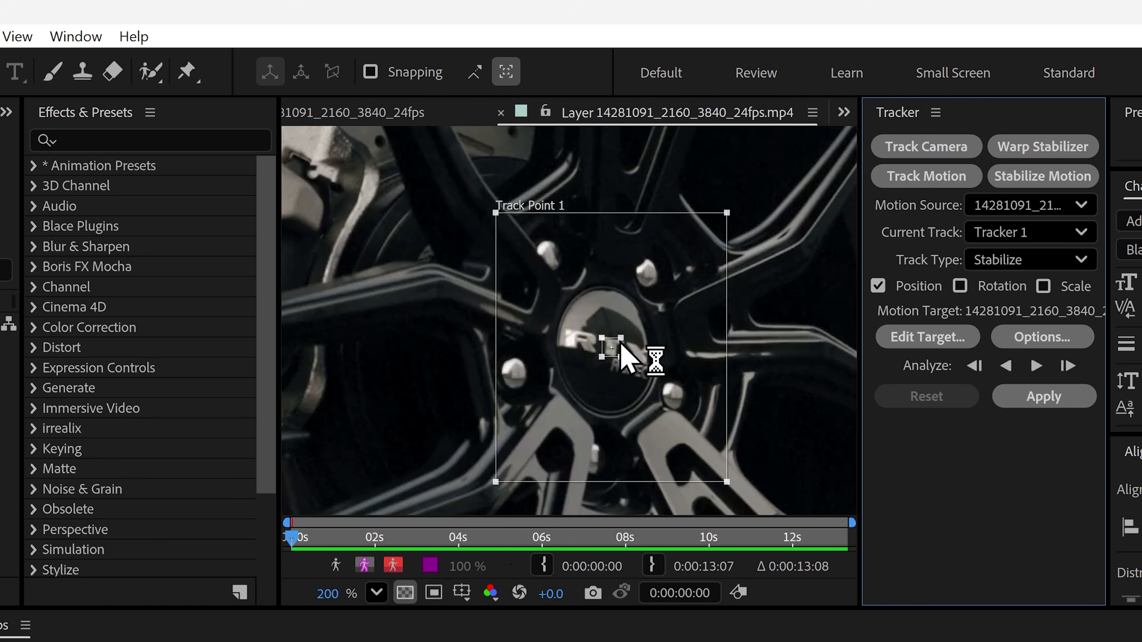
pyautogui.moveTo(622, 338); pyautogui.dragTo(673, 281)
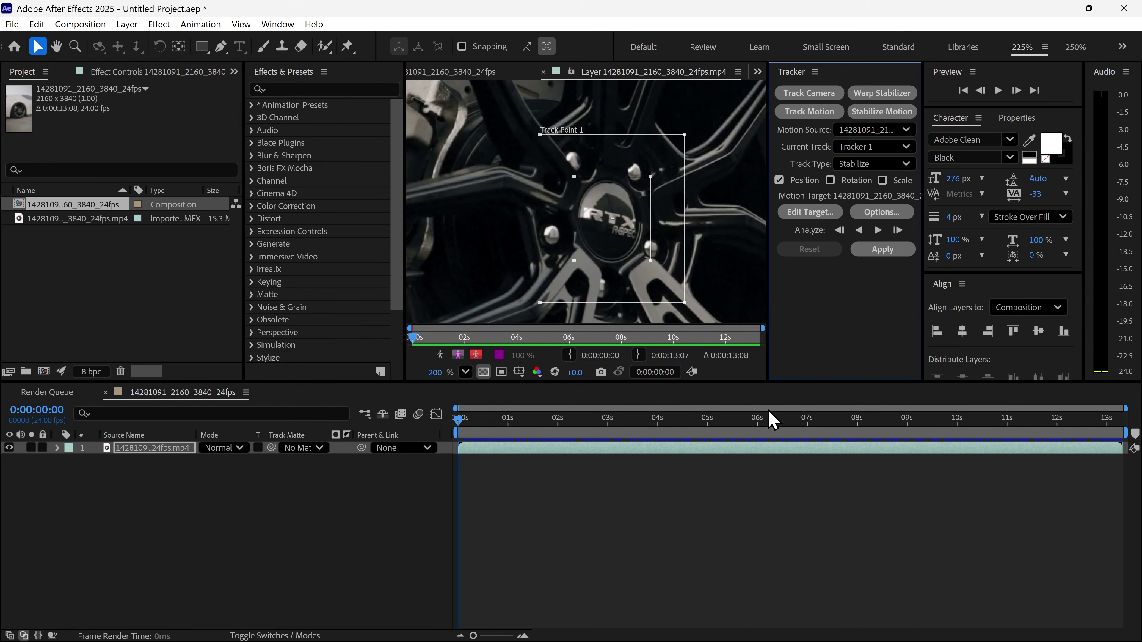
# - End the work area at 0:00:05:00 and return the playhead to the first frame
pyautogui.click(709, 419)
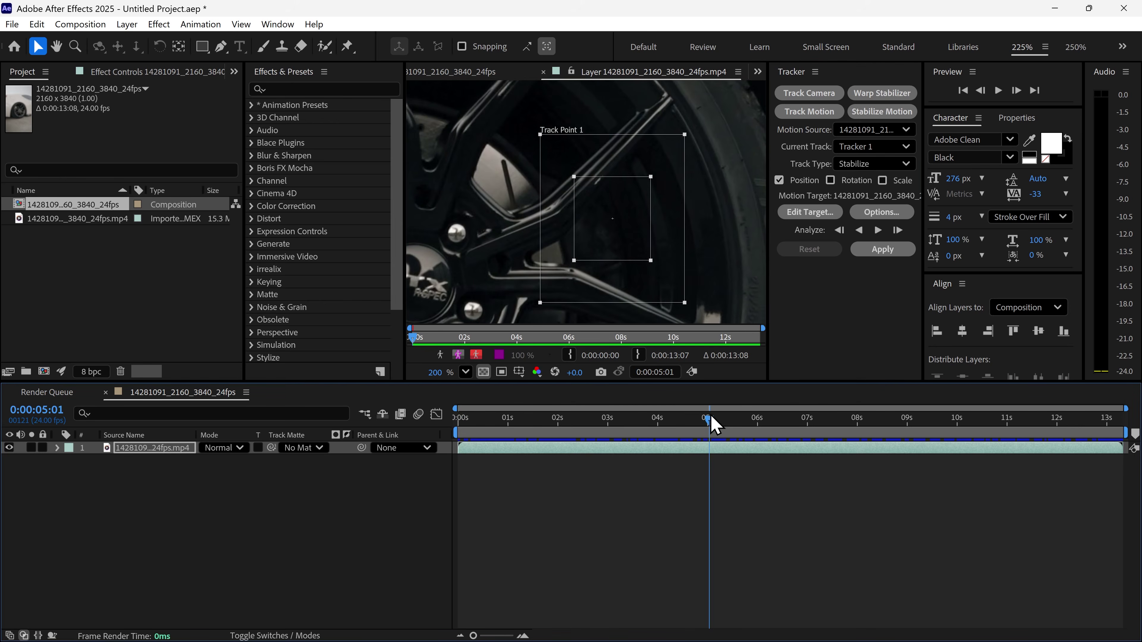
pyautogui.moveTo(710, 419); pyautogui.dragTo(708, 419)
pyautogui.press('n')
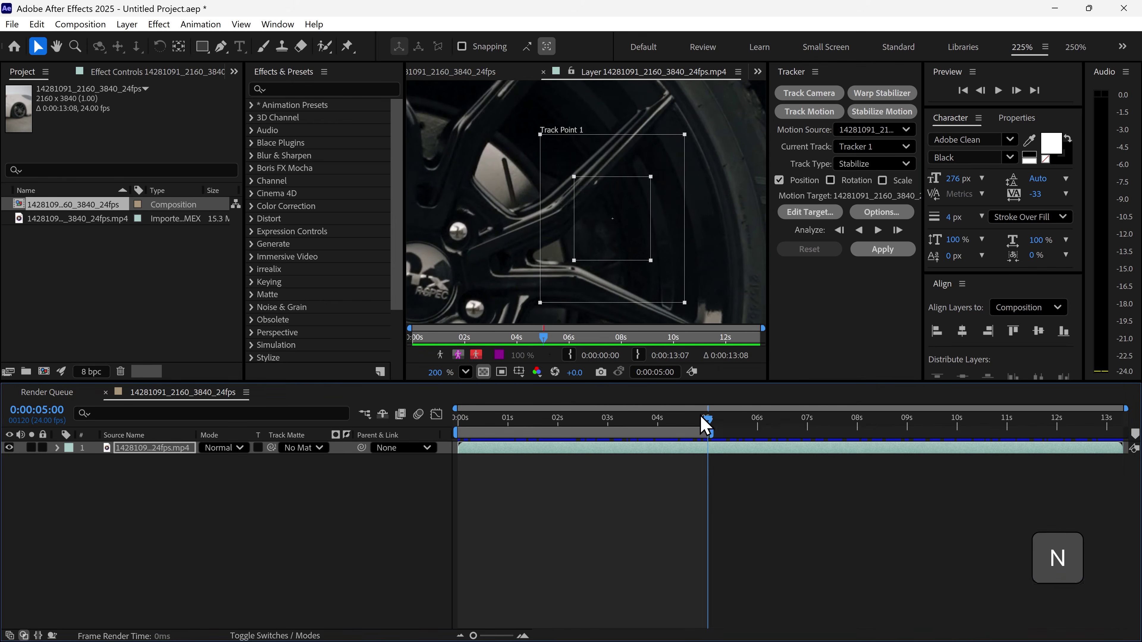
pyautogui.click(566, 416)
pyautogui.moveTo(562, 412); pyautogui.dragTo(441, 412)
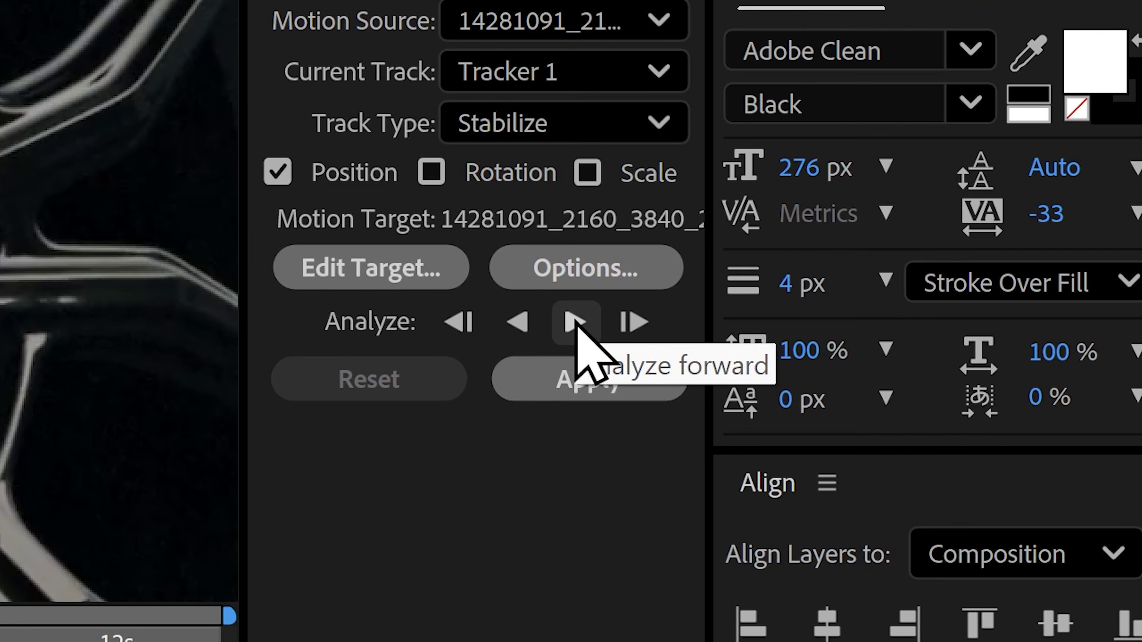
# - Analyze the center cap's track point forward, pausing early to inspect the tracked path before resuming the analysis
pyautogui.click(576, 322)
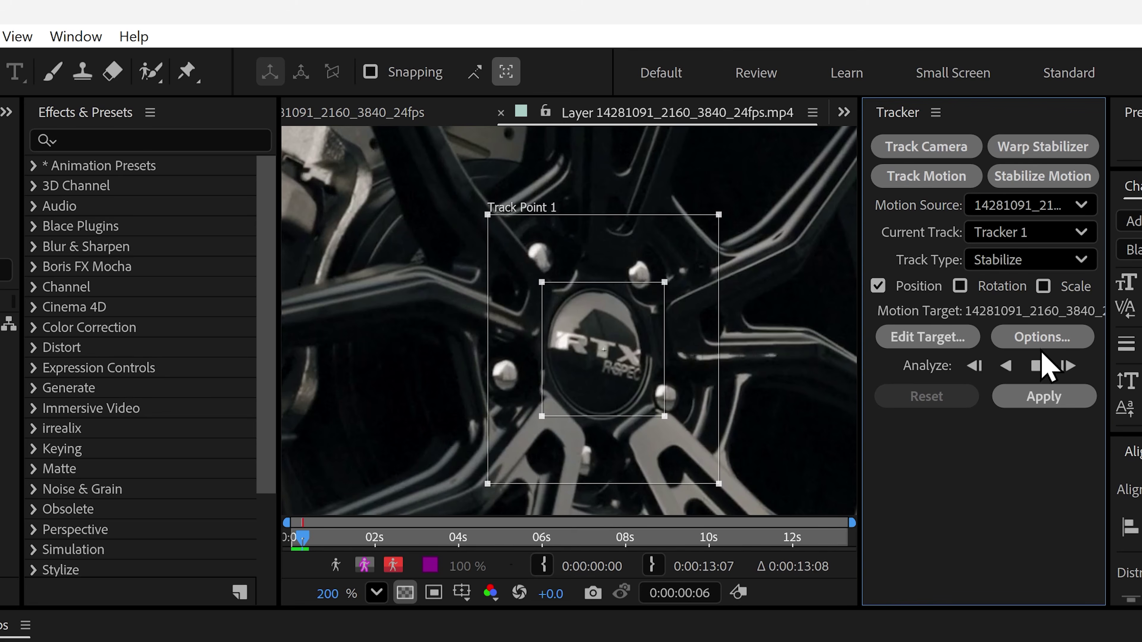
pyautogui.click(1039, 367)
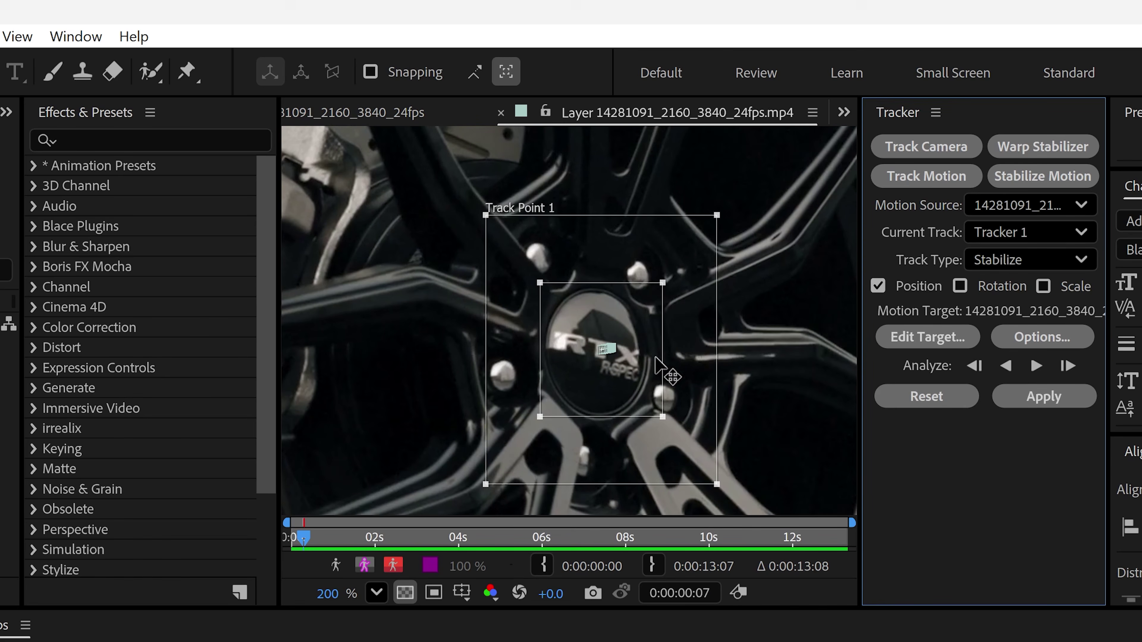
pyautogui.scroll(5, 600, 372)
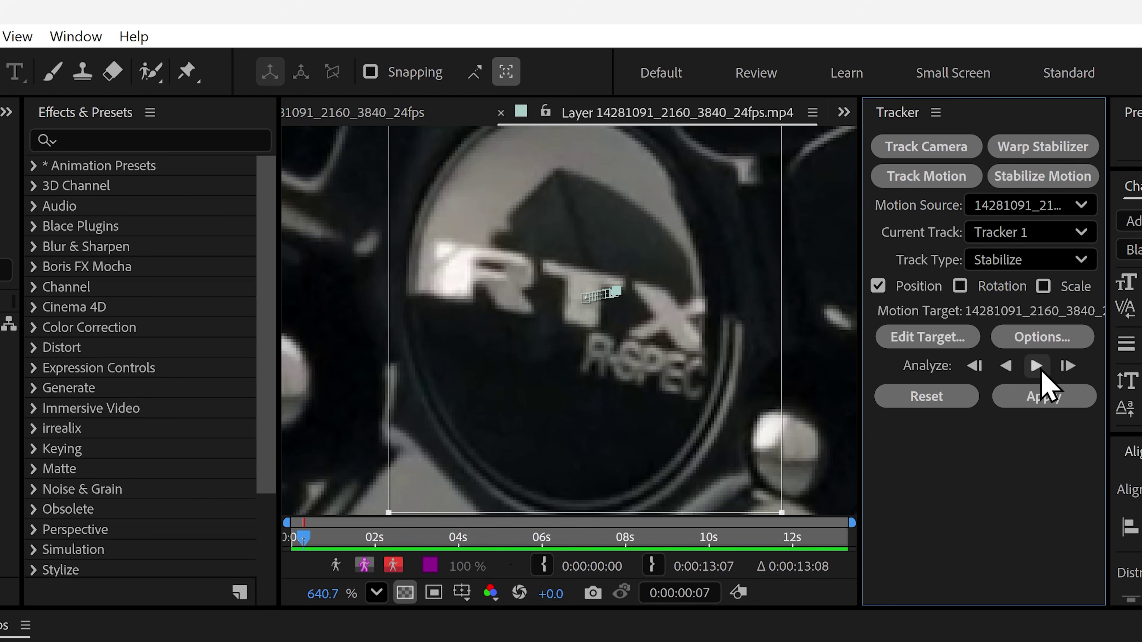
pyautogui.scroll(-5, 602, 342)
pyautogui.scroll(5, 600, 341)
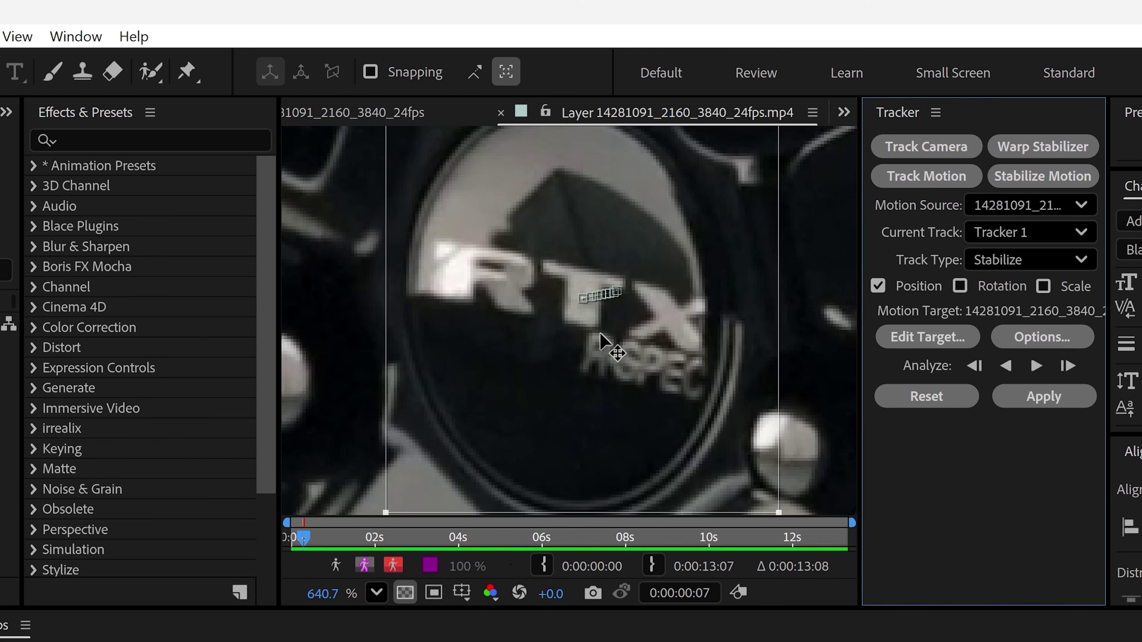
pyautogui.click(1039, 366)
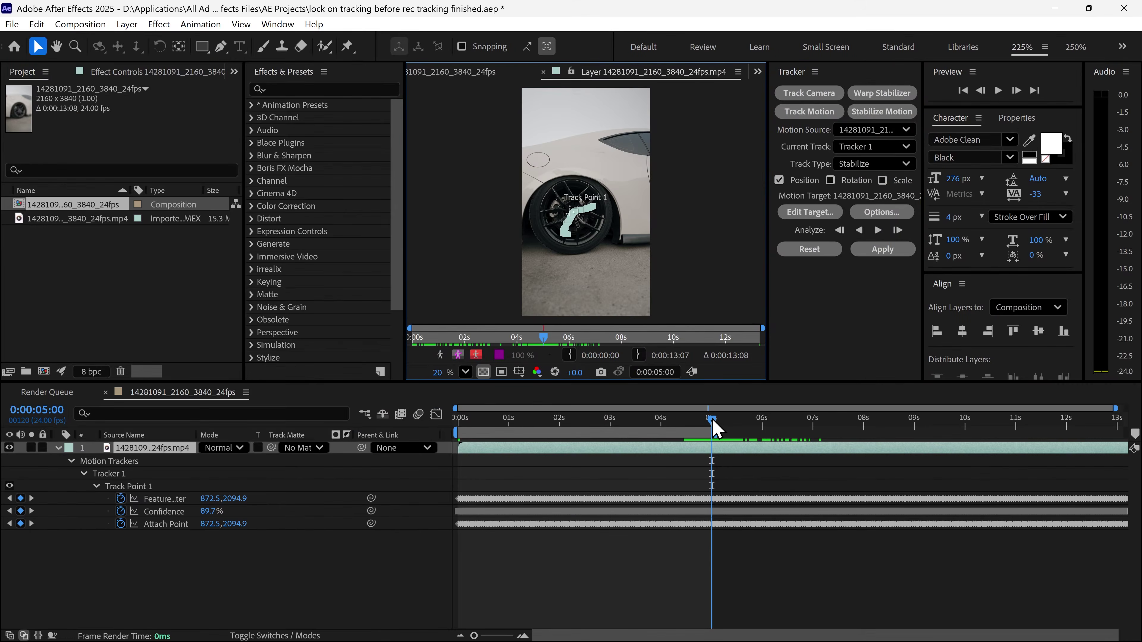
# - Return to the first frame and apply the stabilization to the clip in the X and Y dimensions
pyautogui.moveTo(713, 419); pyautogui.dragTo(453, 416)
pyautogui.scroll(5, 569, 204)
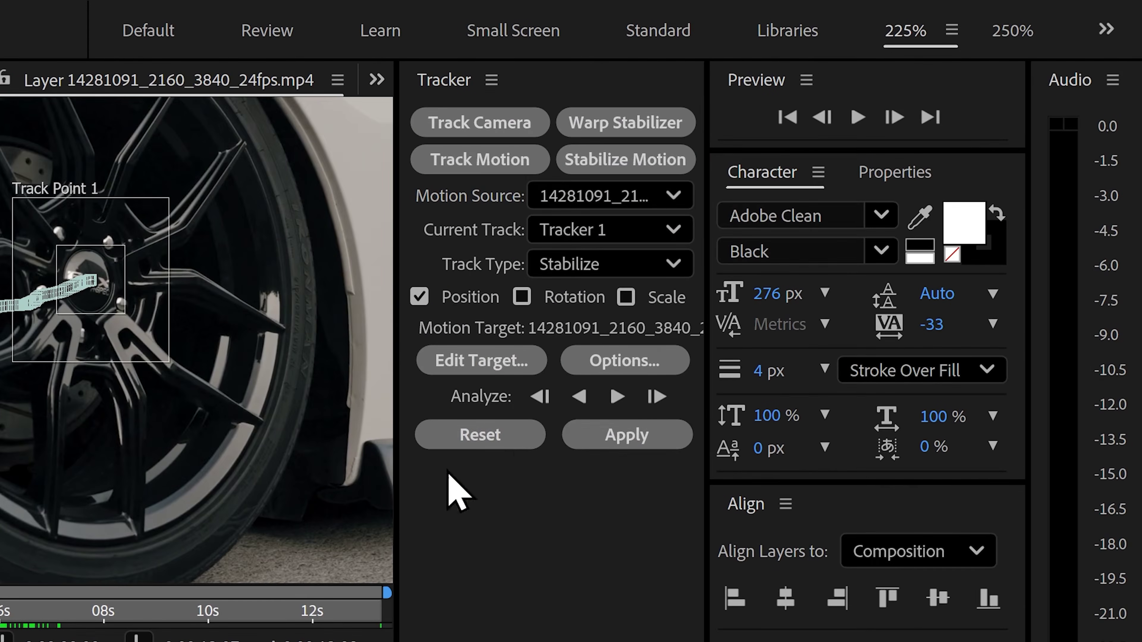
pyautogui.click(616, 435)
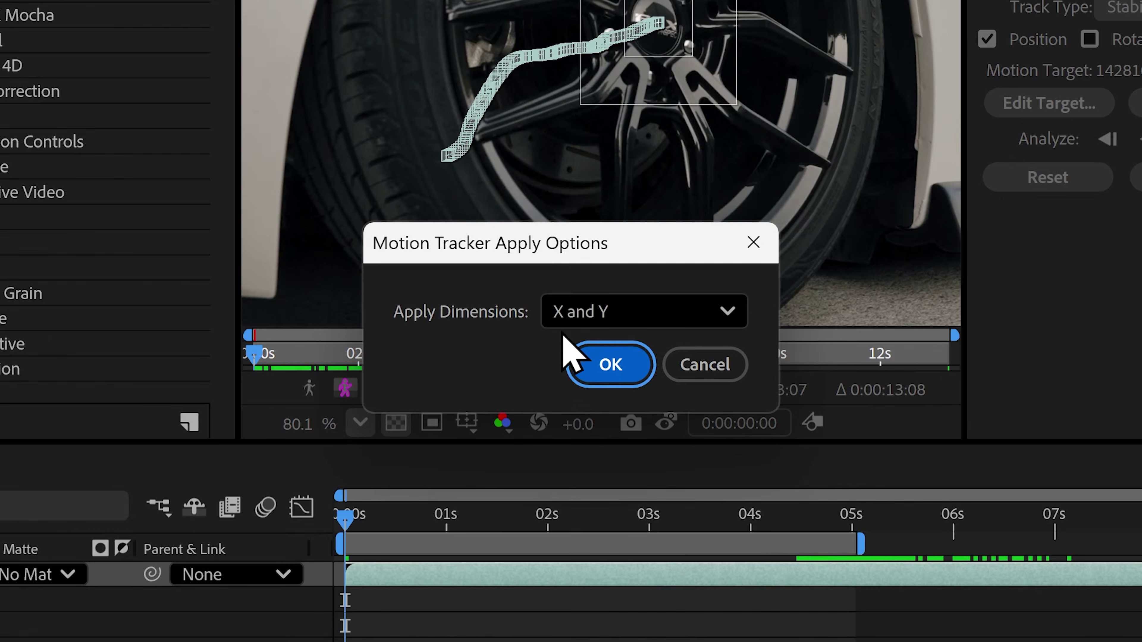
pyautogui.click(607, 367)
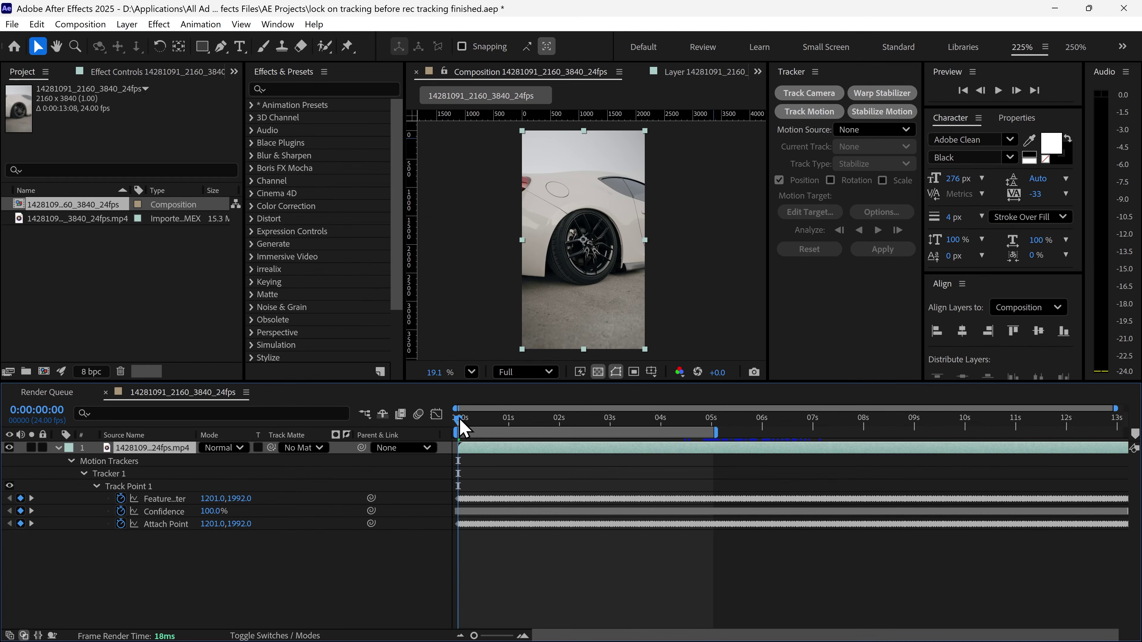
# - Play back and scrub through the stabilized clip to check the wheel lock, ending at the first frame
pyautogui.press('space')
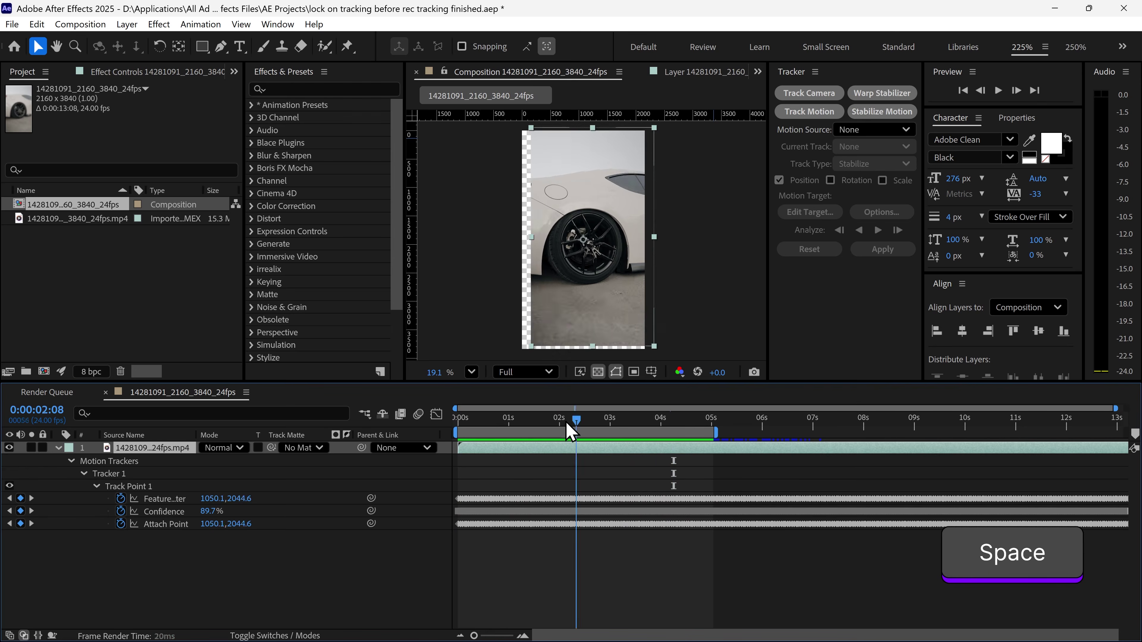
pyautogui.moveTo(568, 425); pyautogui.dragTo(600, 430)
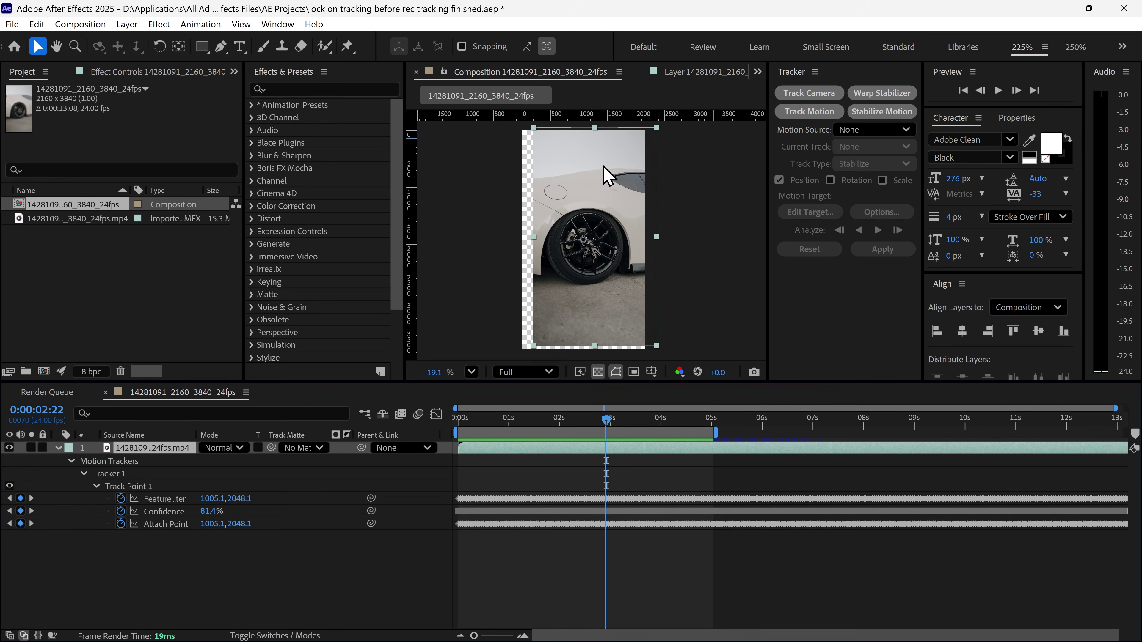
pyautogui.moveTo(605, 419); pyautogui.dragTo(430, 434)
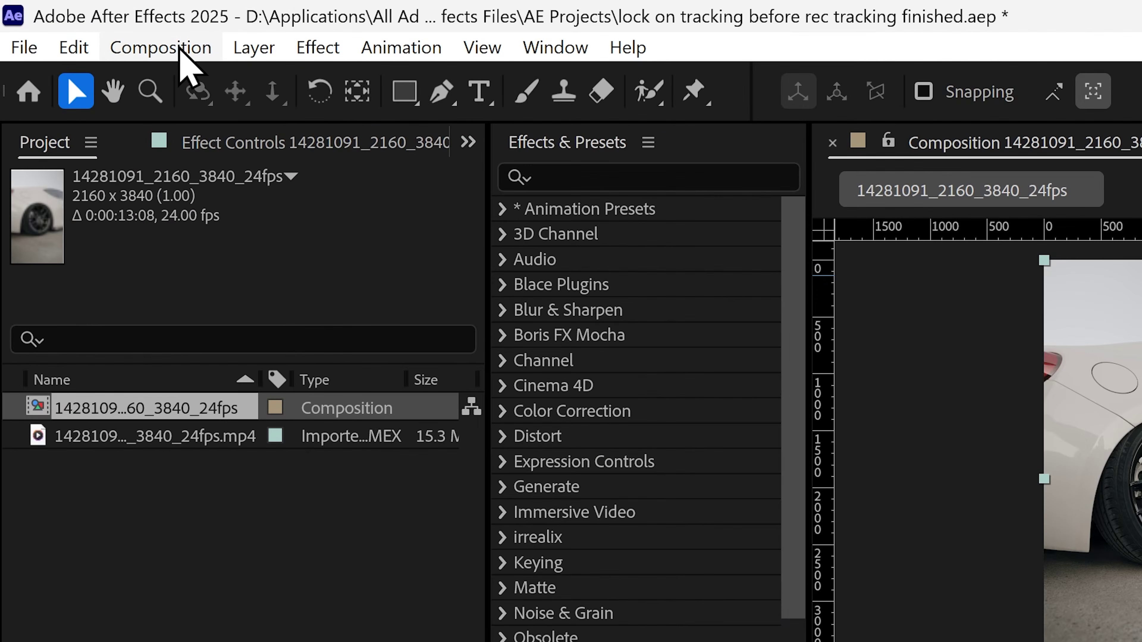
# - Change the composition size to 1920 px wide by 1080 px high
pyautogui.click(88, 23)
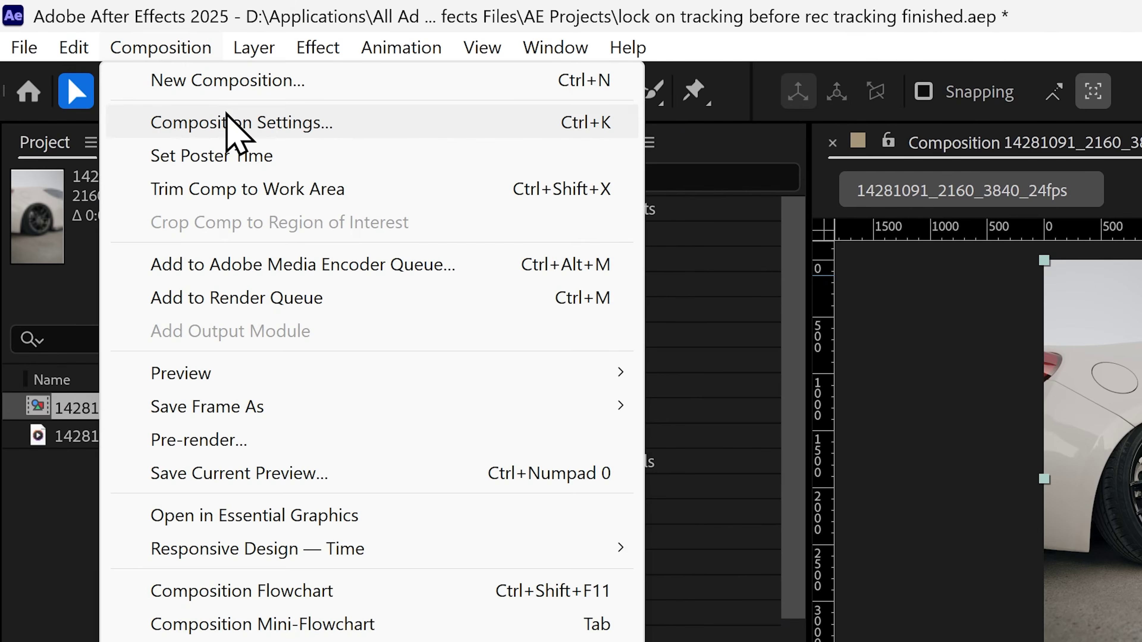
pyautogui.click(298, 121)
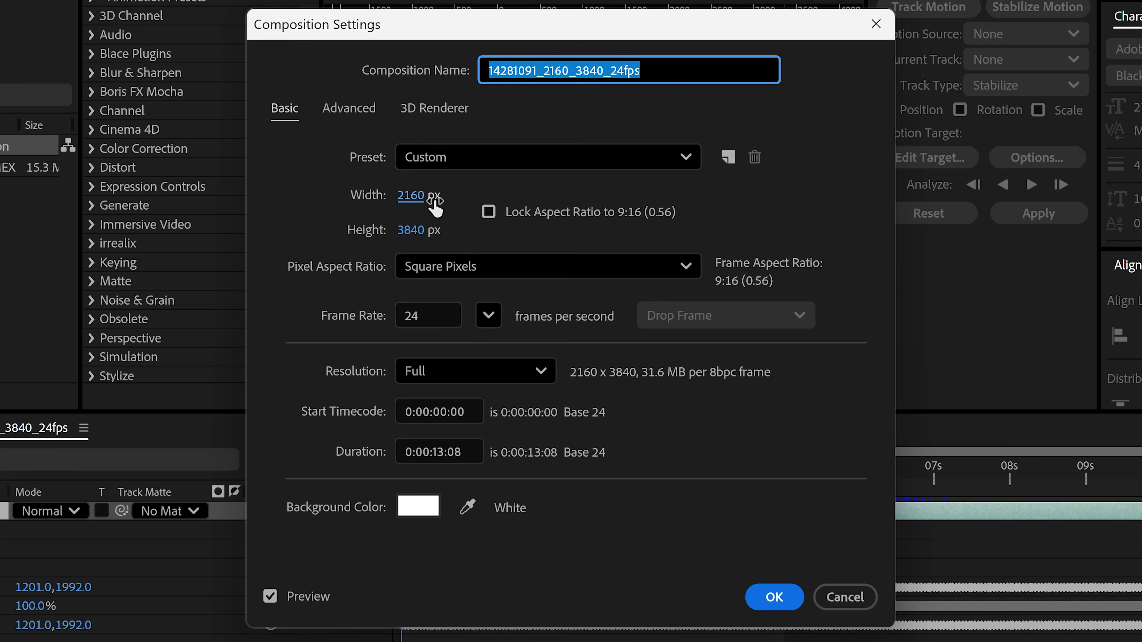
pyautogui.click(434, 200)
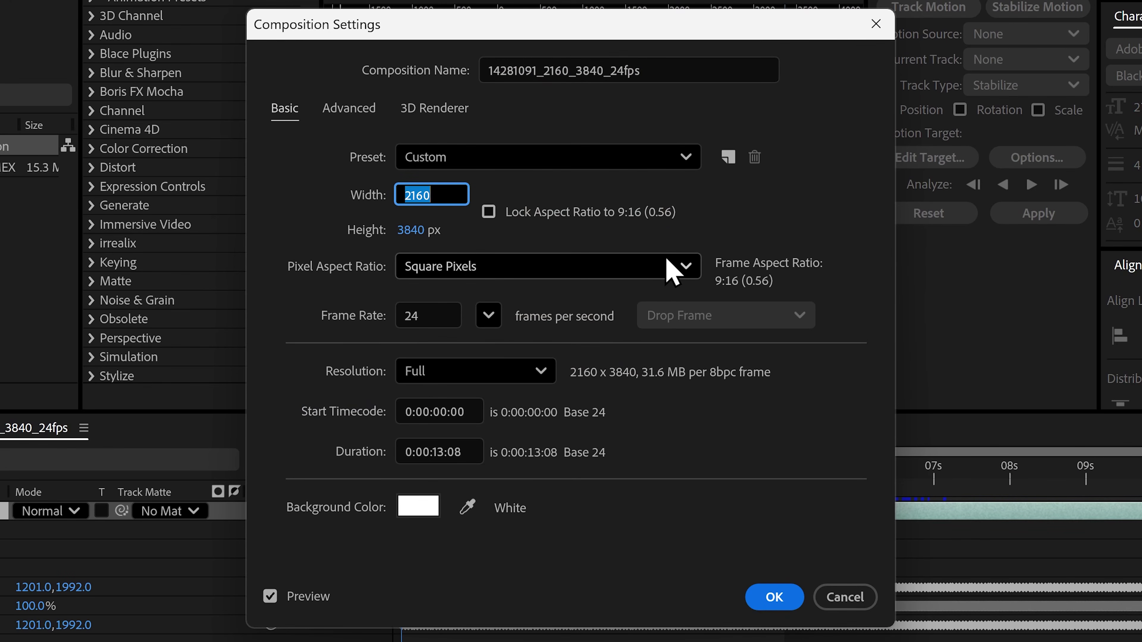
pyautogui.write('1920')
pyautogui.press('Tab')
pyautogui.write('1')
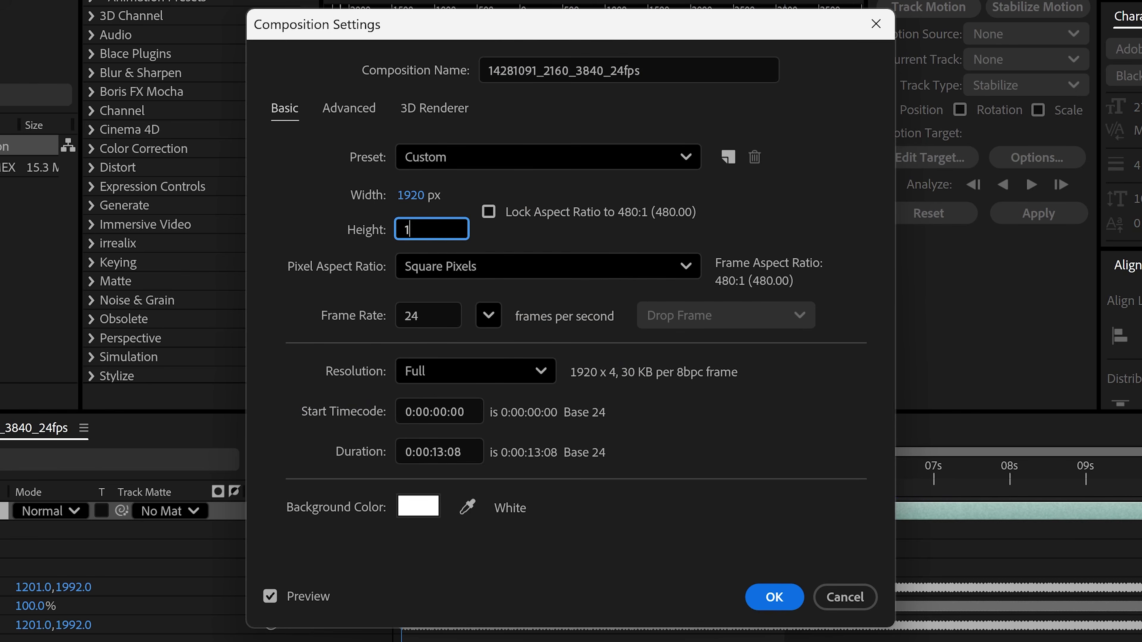
pyautogui.write('080')
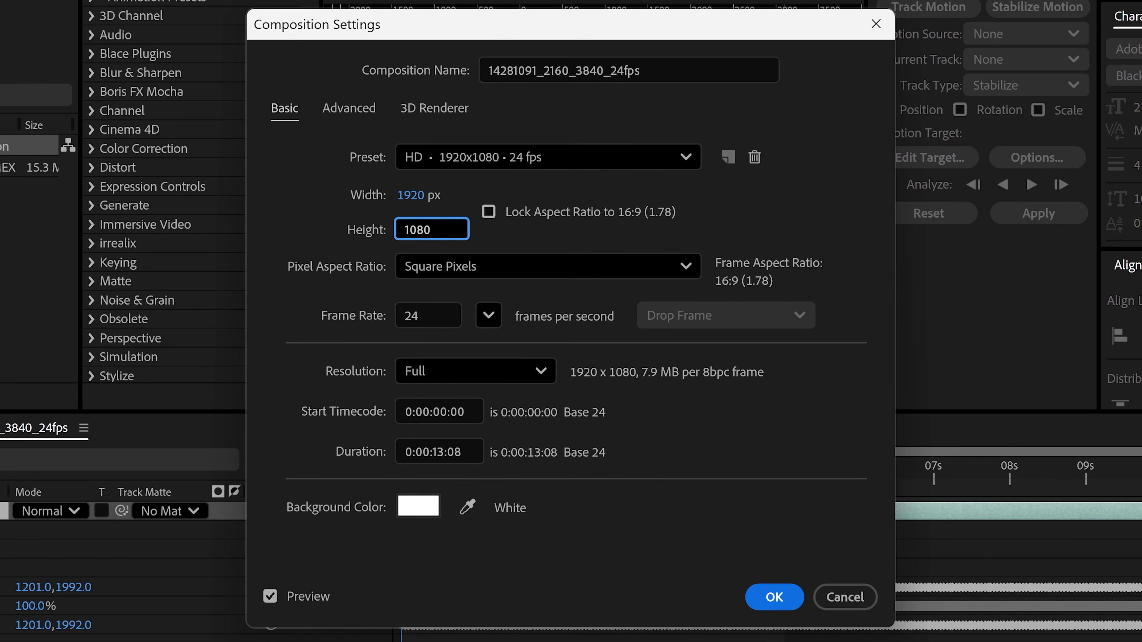
pyautogui.click(775, 599)
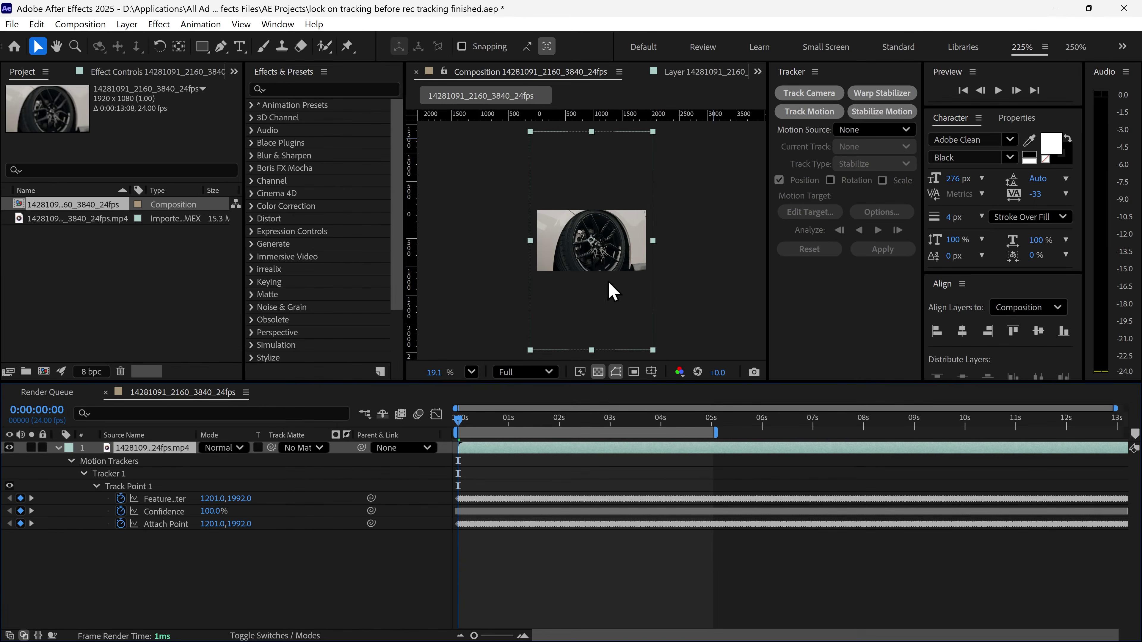
# - Find a frame near 0:00:04:10 with an exposed edge and scale the clip layer to 127% to fill the frame
pyautogui.scroll(3, 608, 257)
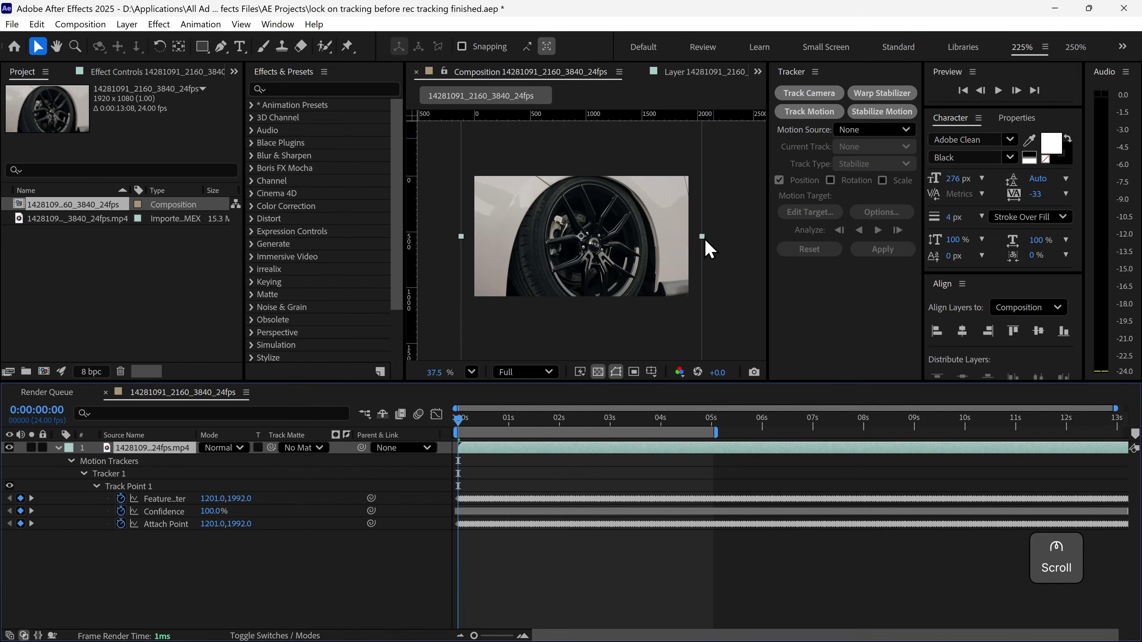
pyautogui.scroll(1, 612, 260)
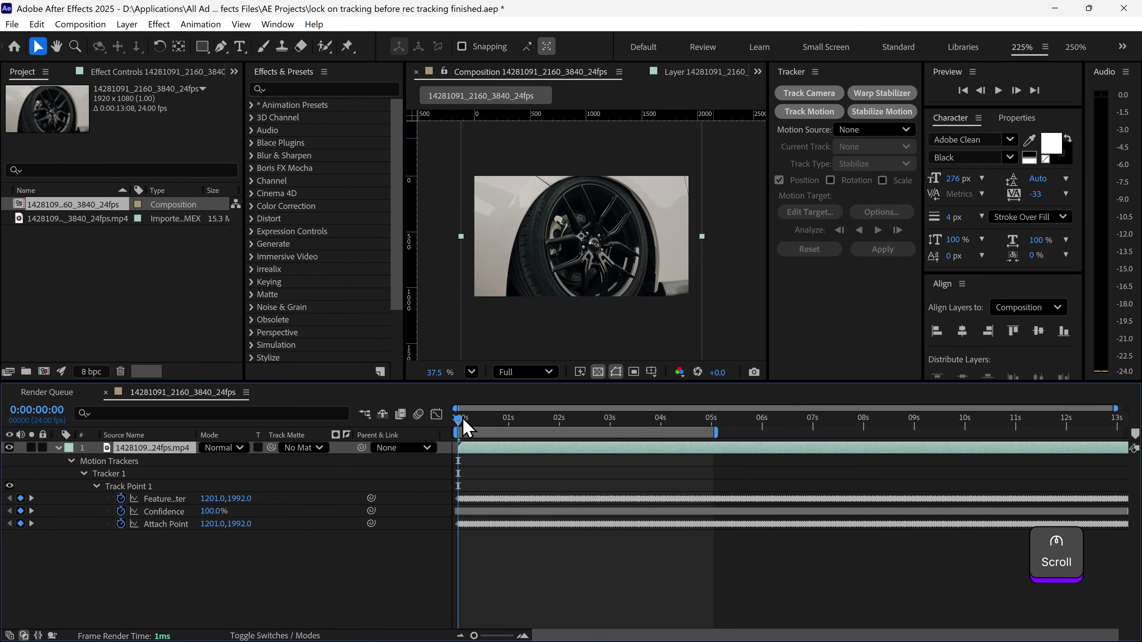
pyautogui.moveTo(463, 427); pyautogui.dragTo(683, 440)
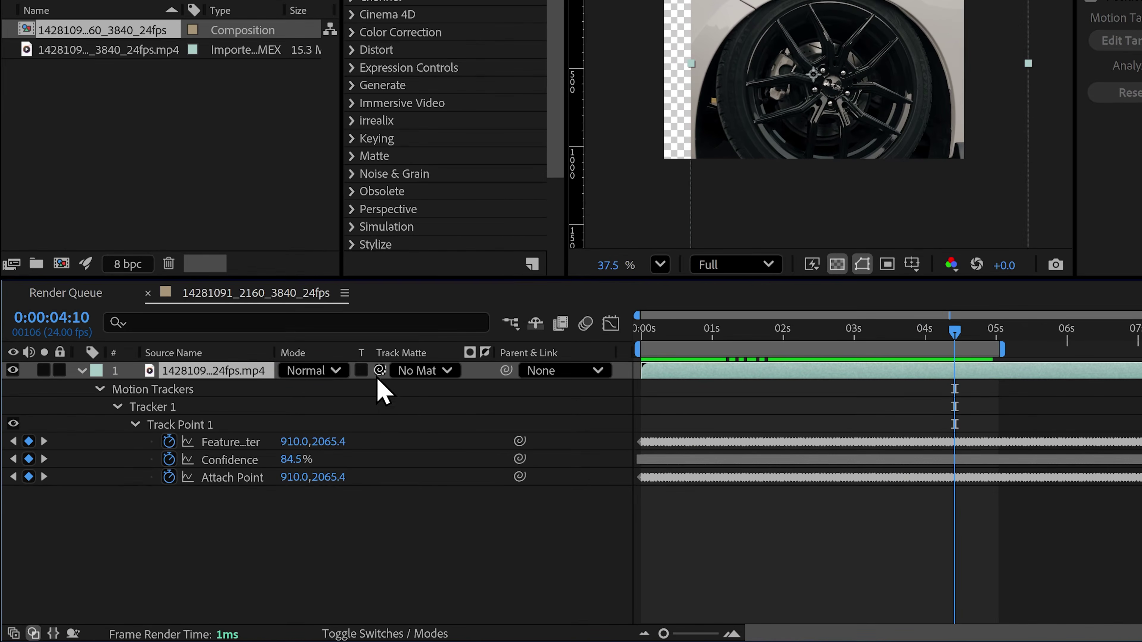
pyautogui.press('s')
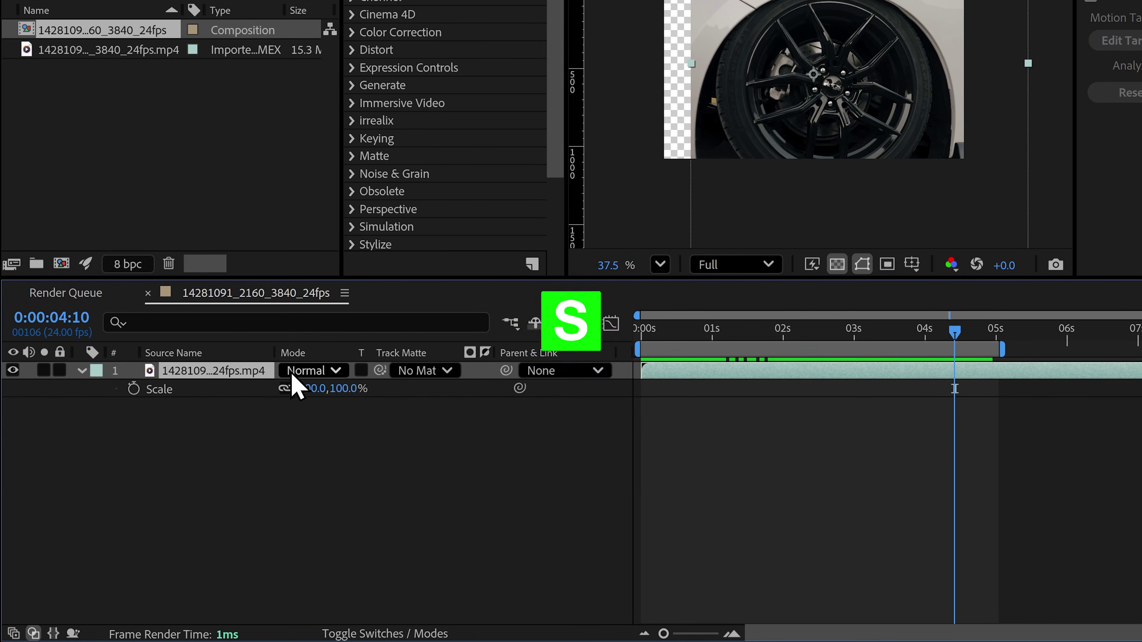
pyautogui.moveTo(343, 389); pyautogui.dragTo(370, 389)
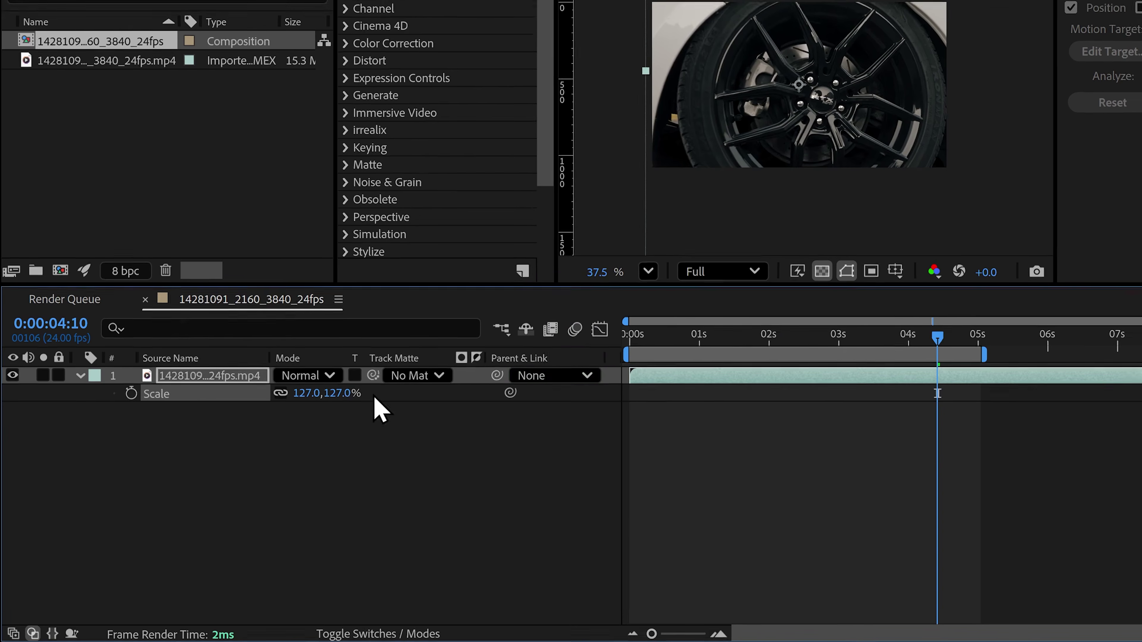
# - Return to the first frame, show the rulers and add a horizontal guide at position 540
pyautogui.press('Home')
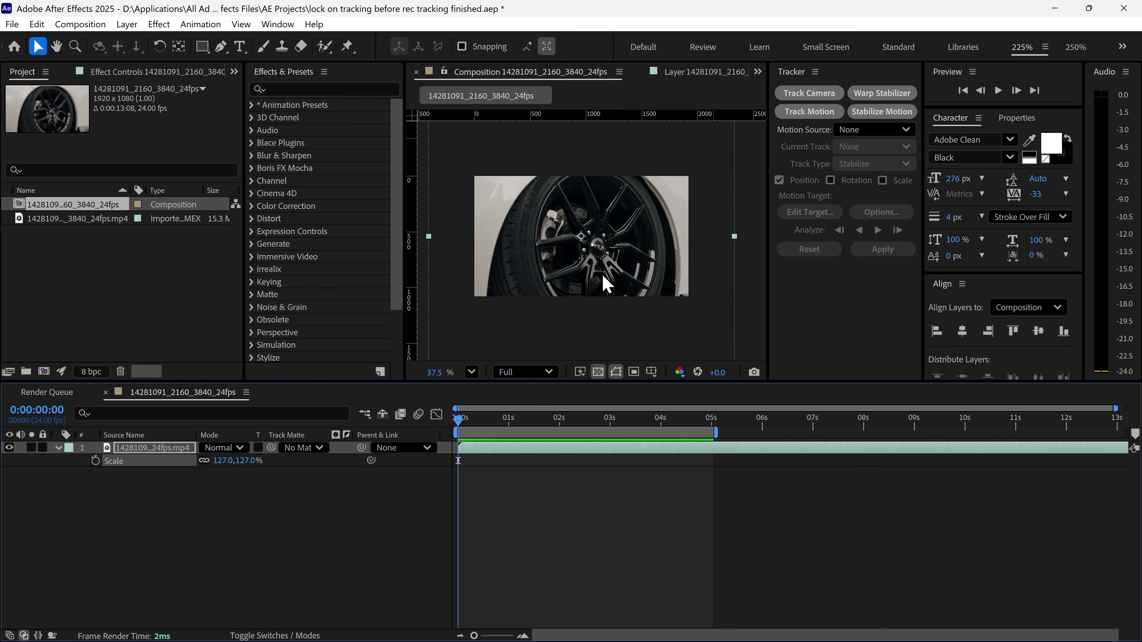
pyautogui.hotkey('ctrl', 'r')
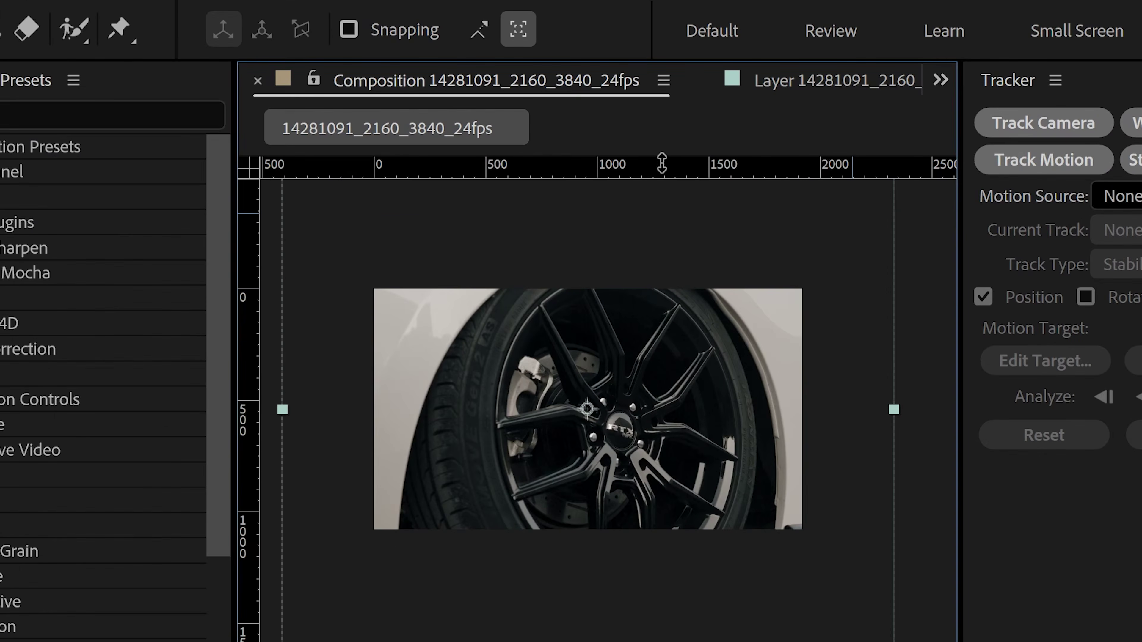
pyautogui.moveTo(662, 163); pyautogui.dragTo(670, 383)
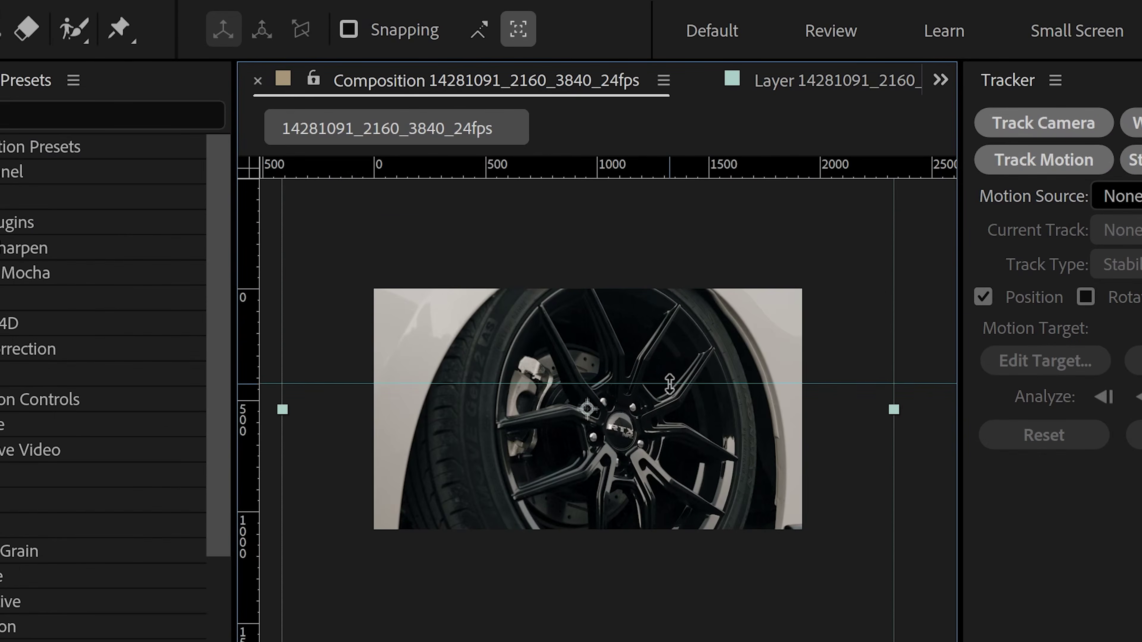
pyautogui.rightClick(670, 384)
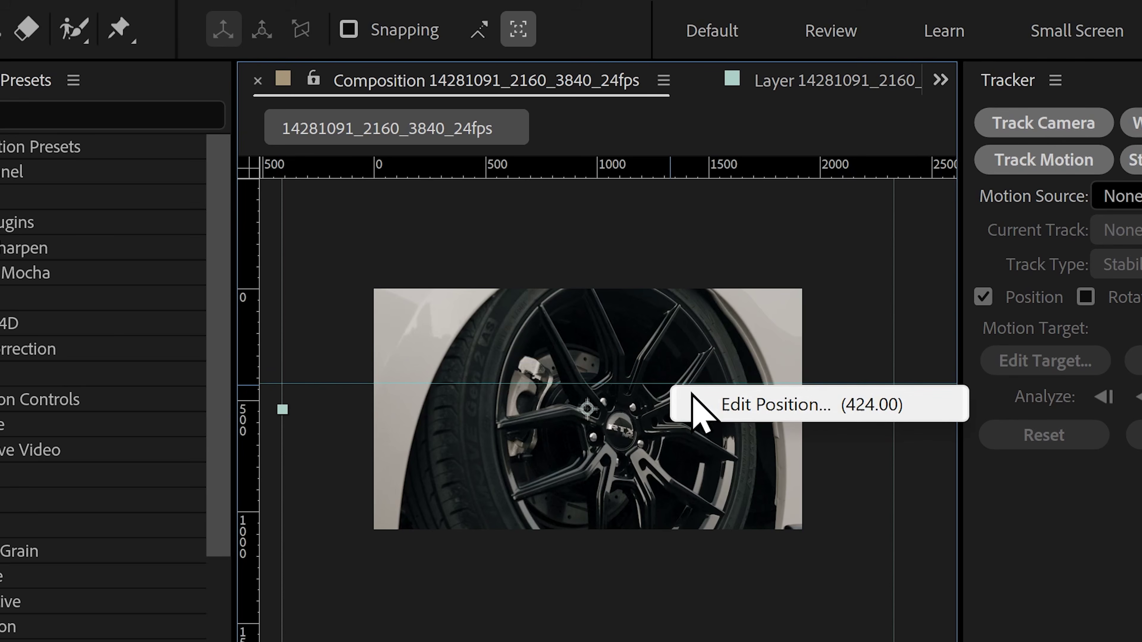
pyautogui.click(789, 405)
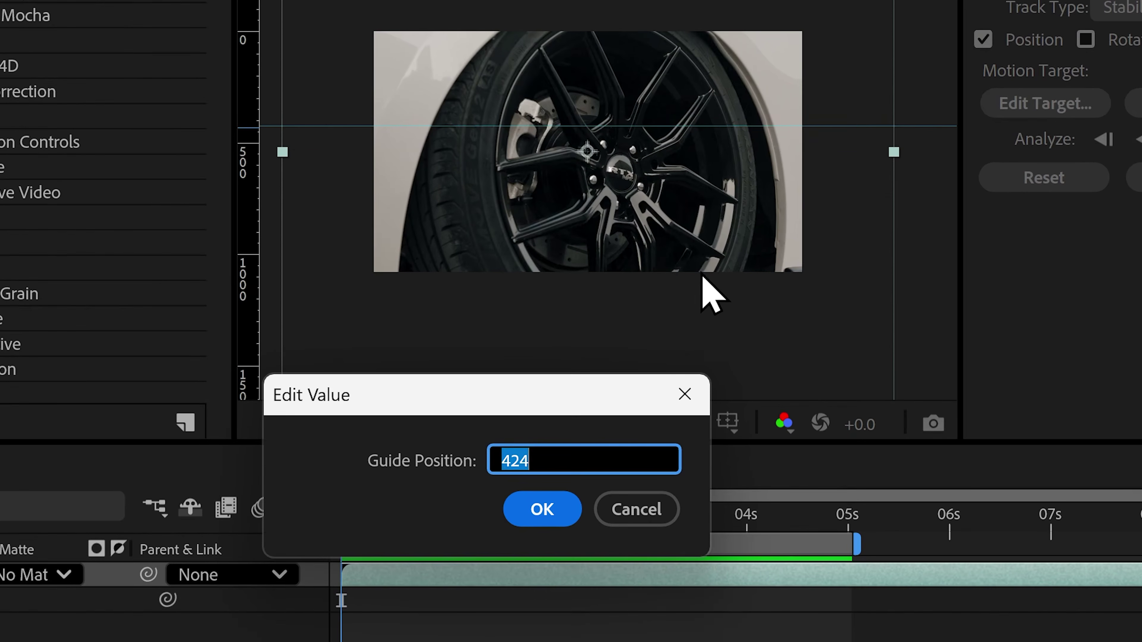
pyautogui.write('540')
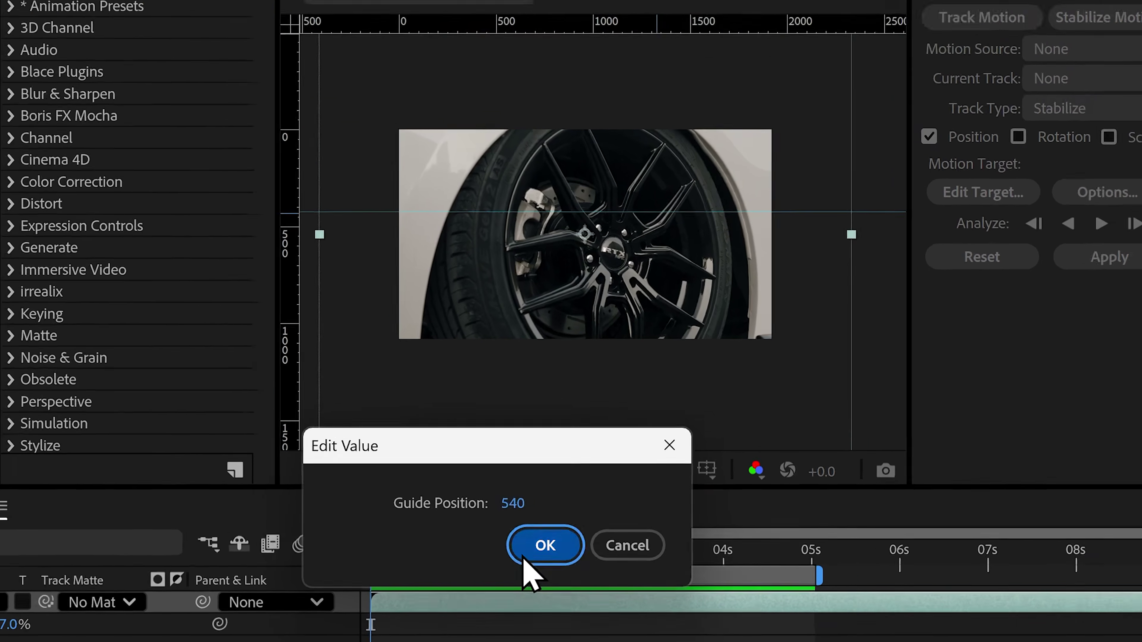
pyautogui.click(526, 517)
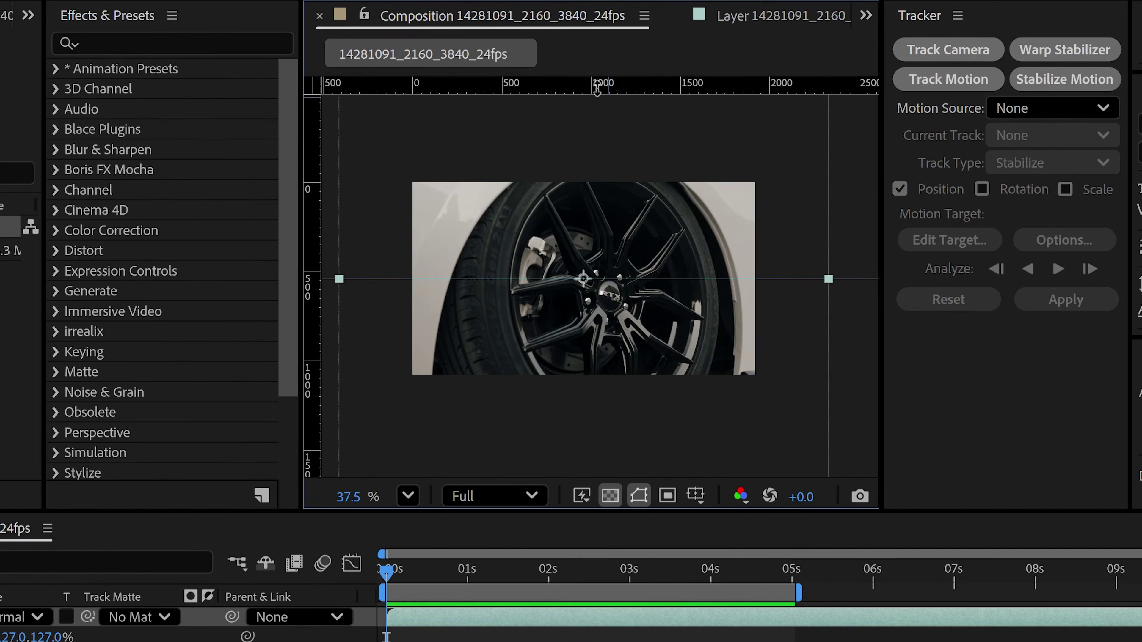
# - Add a vertical guide at the horizontal center of the 1920 px wide composition
pyautogui.moveTo(361, 268); pyautogui.dragTo(598, 270)
pyautogui.rightClick(599, 227)
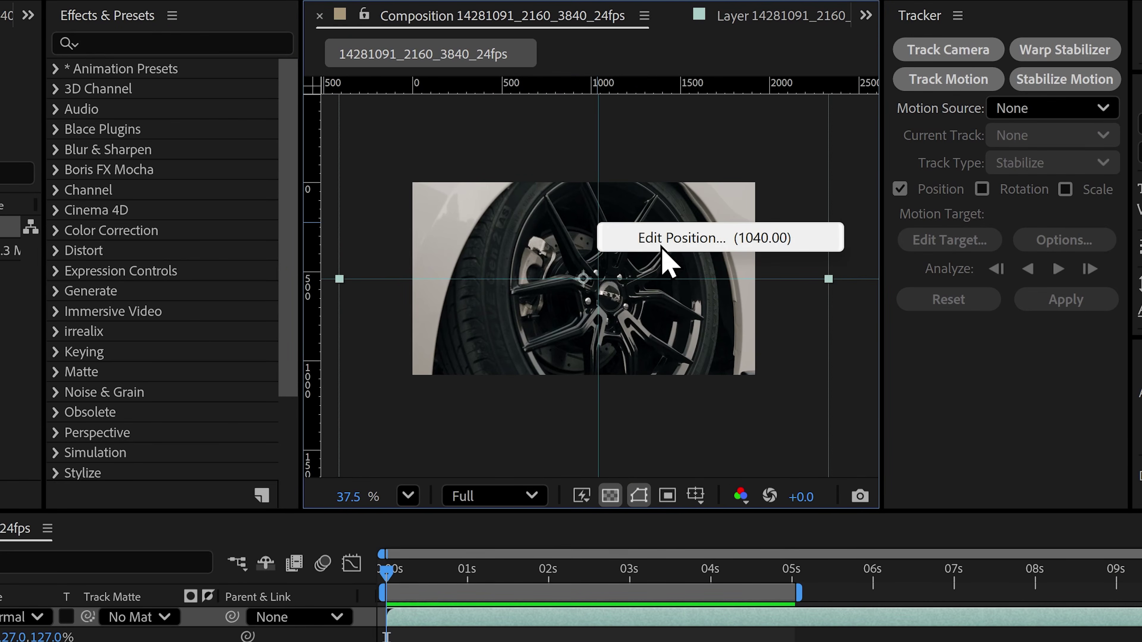
pyautogui.click(667, 245)
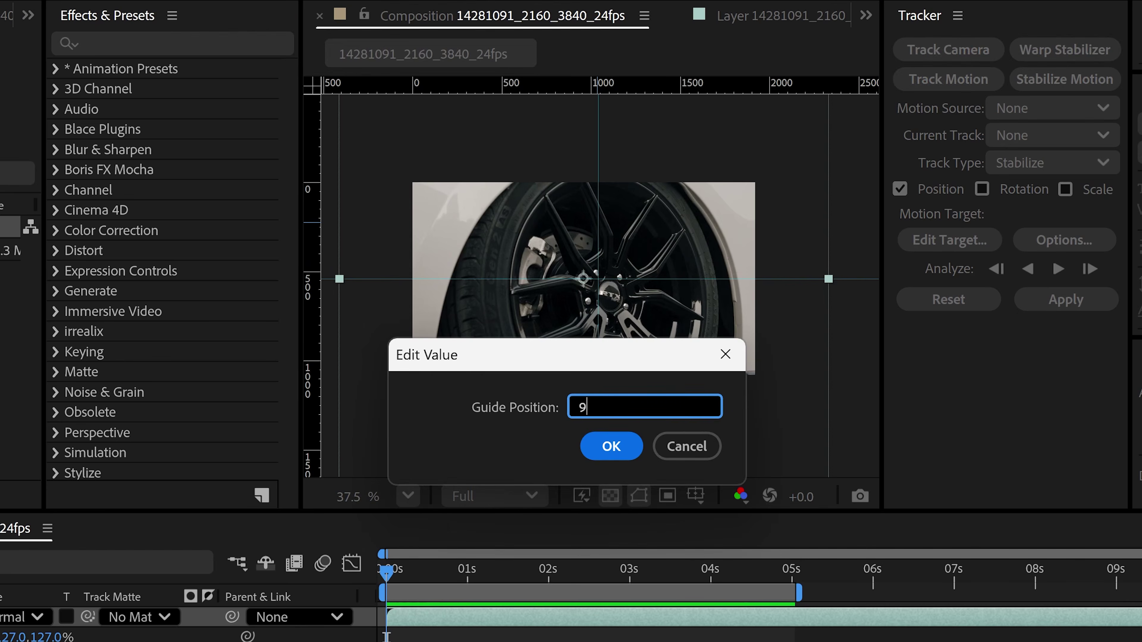
pyautogui.click(611, 450)
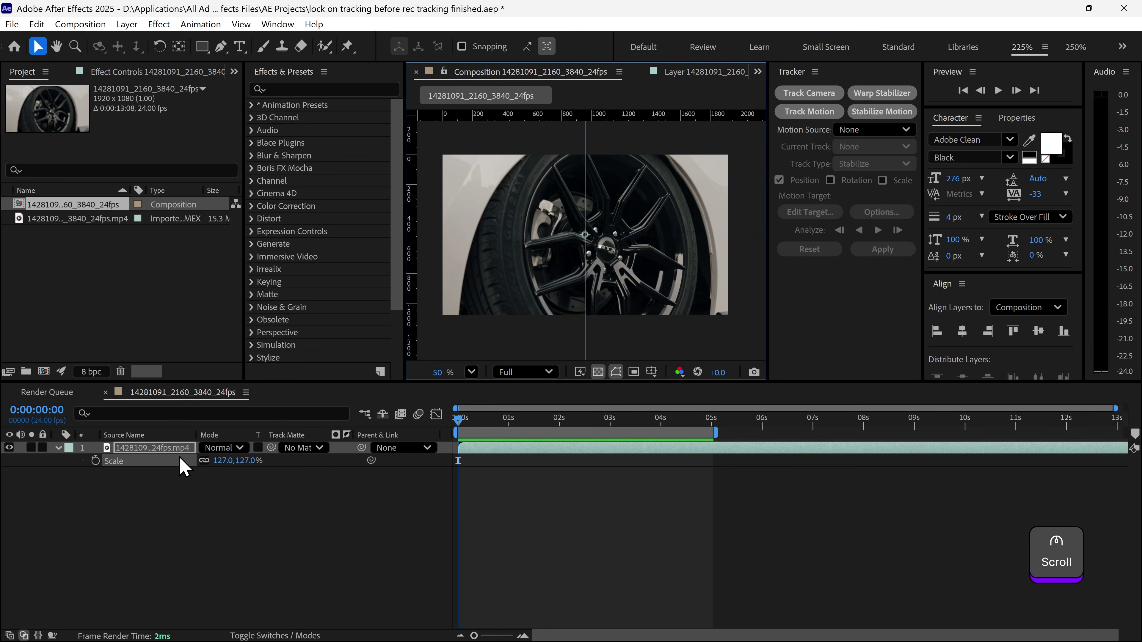
# - Set the clip layer's position to 807, 451 so the wheel's hub sits where the two guides cross
pyautogui.press('p')
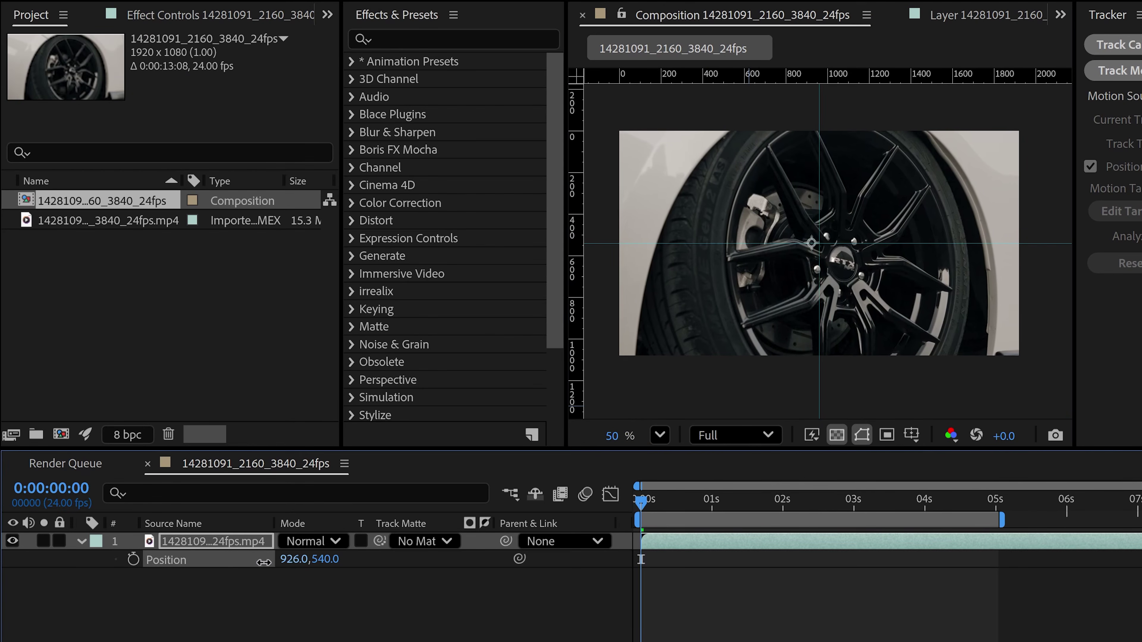
pyautogui.moveTo(264, 562); pyautogui.dragTo(144, 560)
pyautogui.moveTo(316, 564); pyautogui.dragTo(265, 557)
pyautogui.scroll(6, 807, 253)
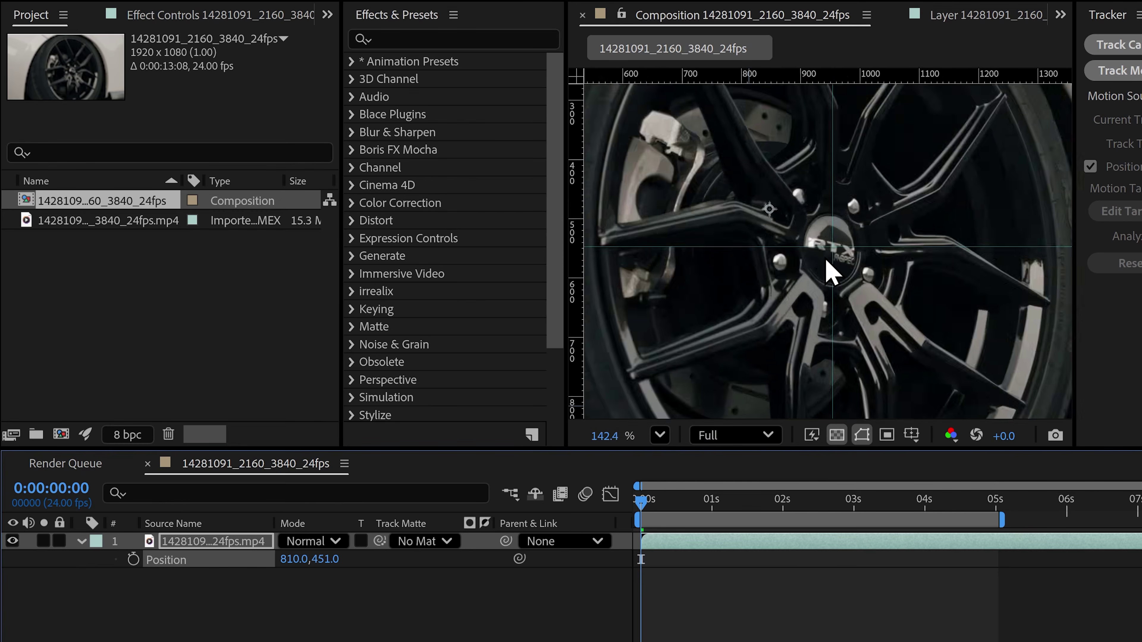
pyautogui.moveTo(304, 566); pyautogui.dragTo(299, 561)
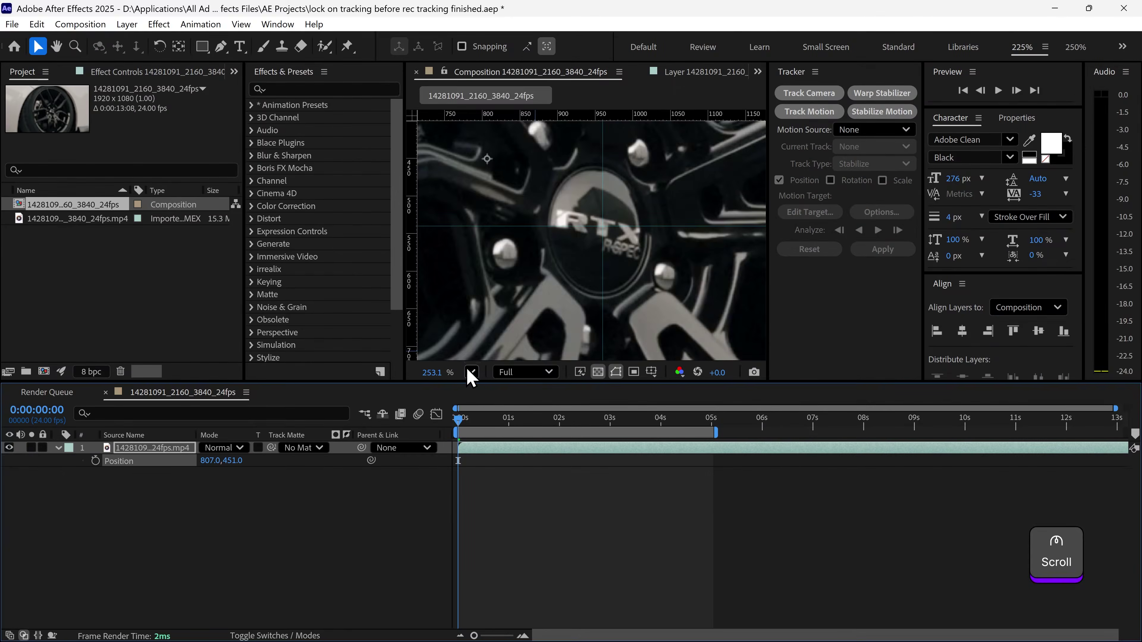
pyautogui.click(659, 434)
pyautogui.click(730, 50)
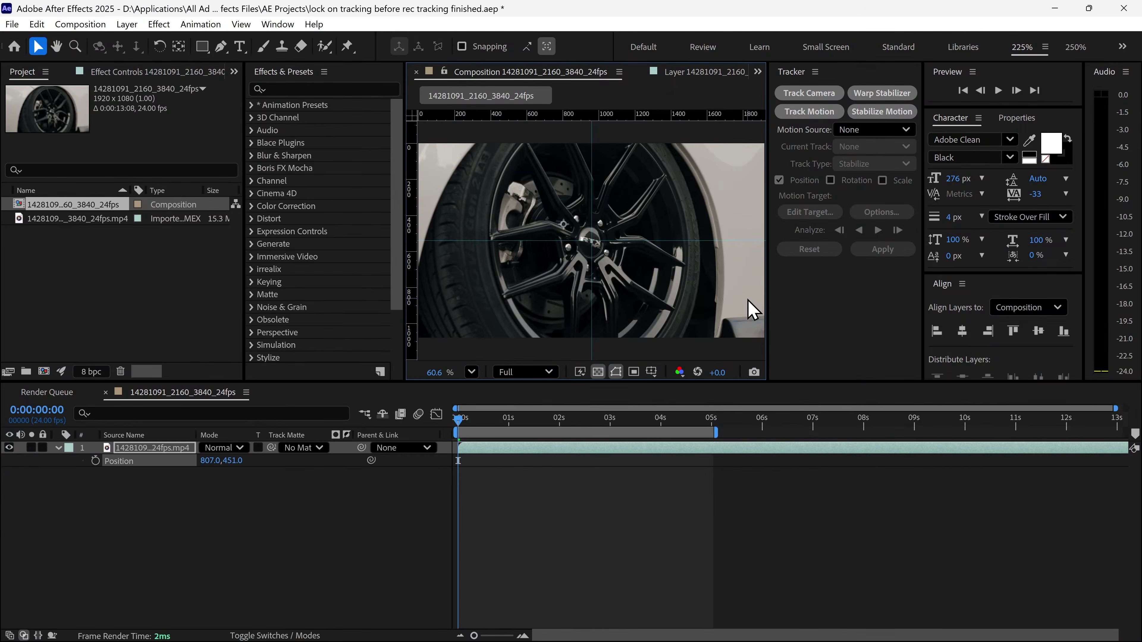
# - Play back and scrub through the recentered clip to check that the hub stays on the guides, ending at the first frame
pyautogui.scroll(-1, 610, 295)
pyautogui.press('space')
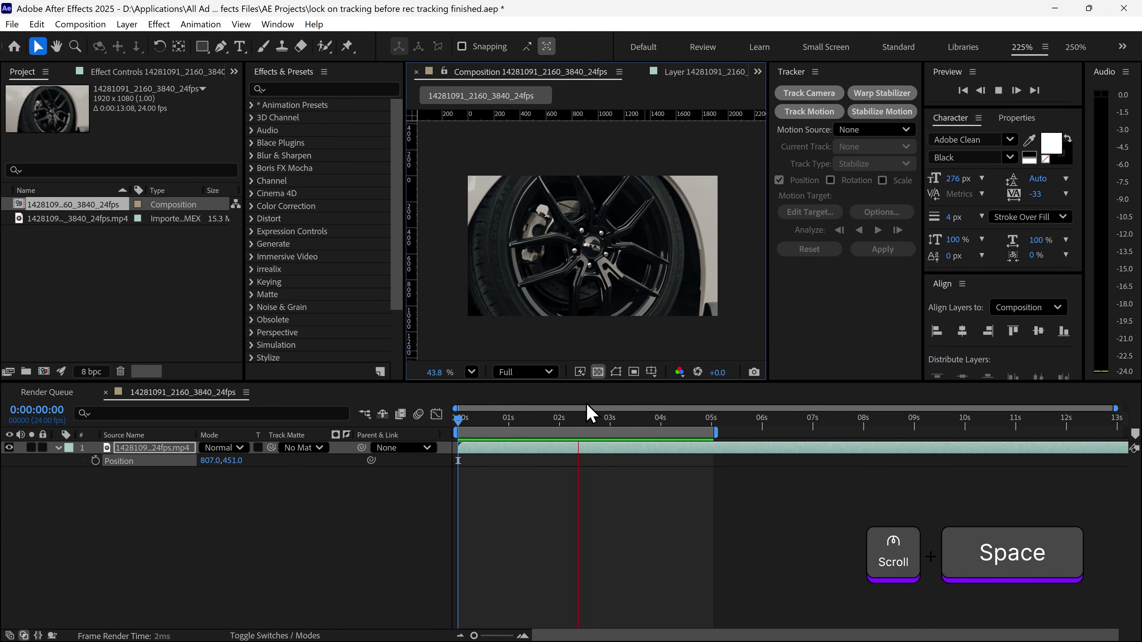
pyautogui.press('space')
pyautogui.moveTo(620, 418); pyautogui.dragTo(436, 425)
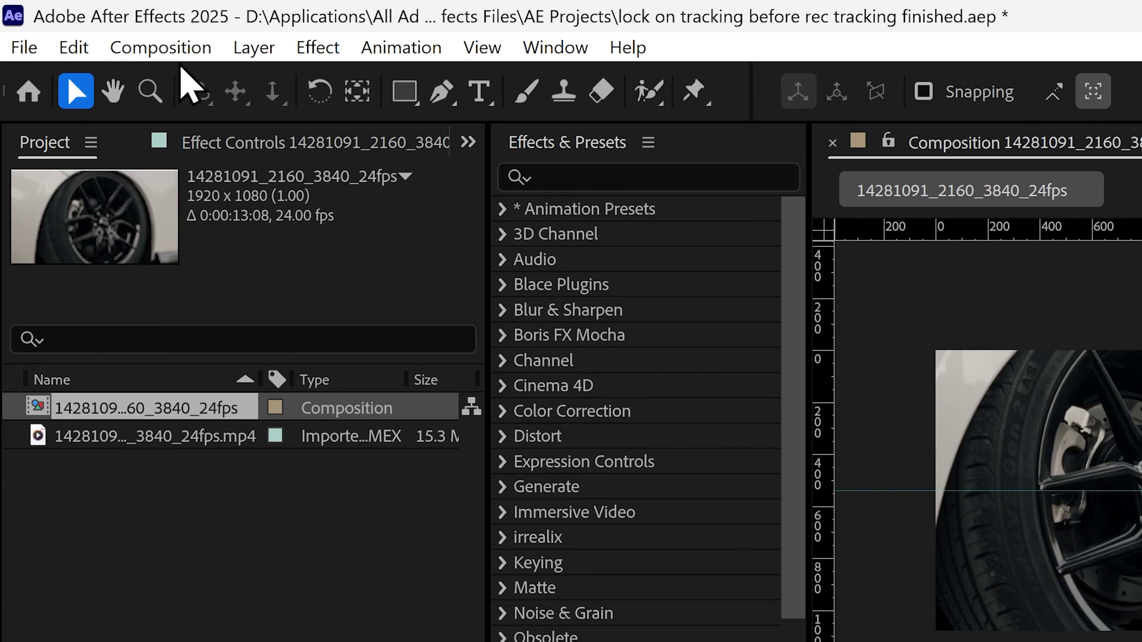
# - Change the composition's frame rate to 60 frames per second
pyautogui.click(80, 24)
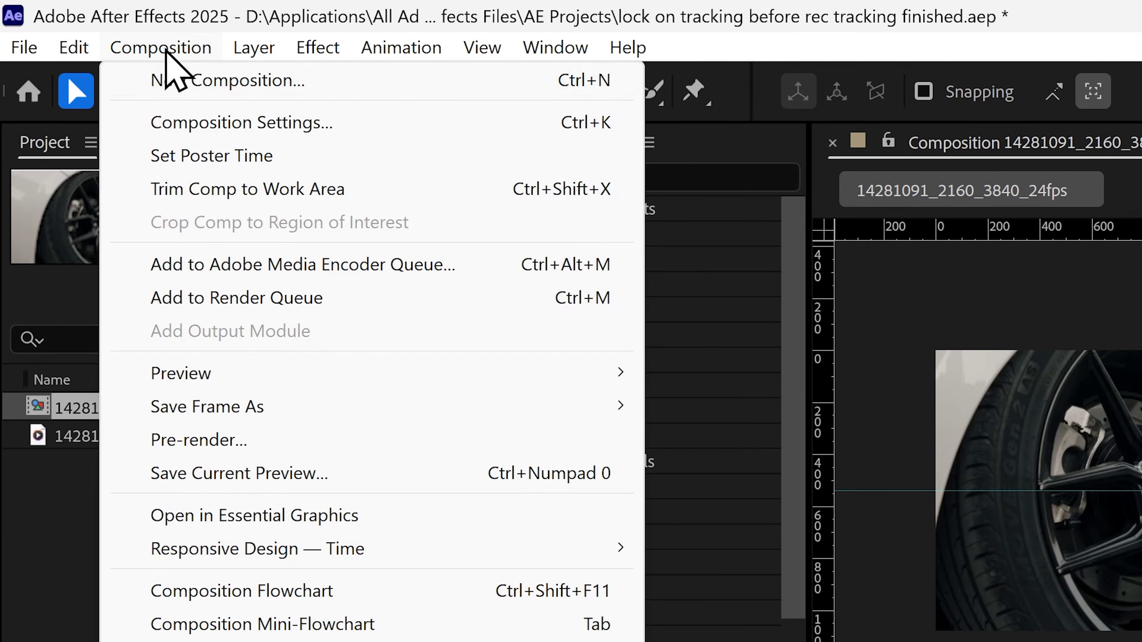
pyautogui.click(266, 119)
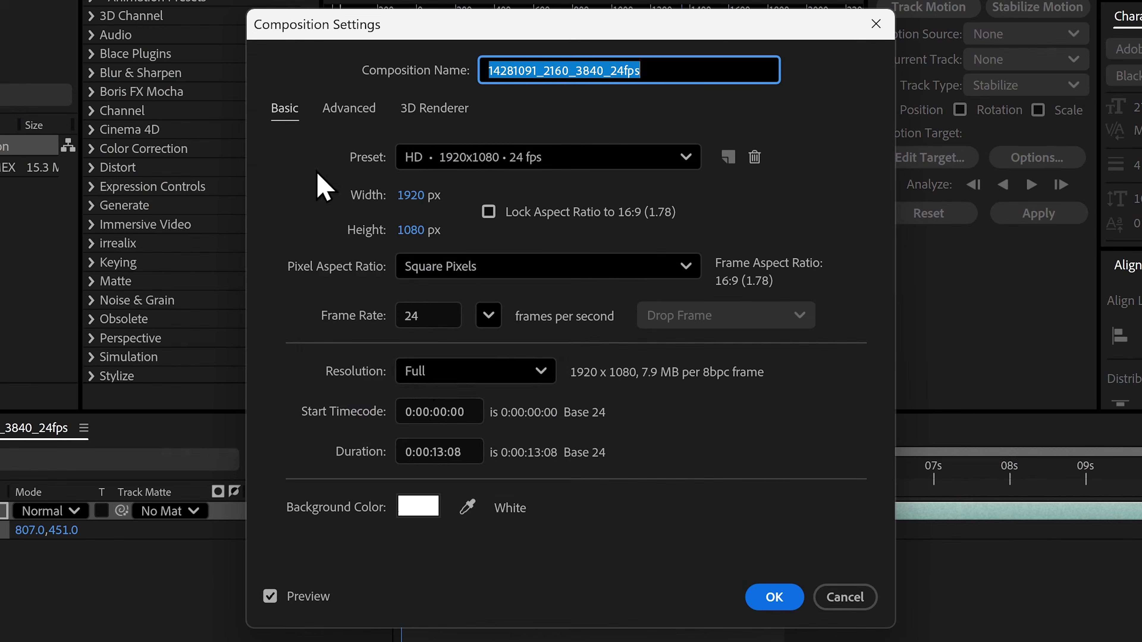
pyautogui.click(400, 310)
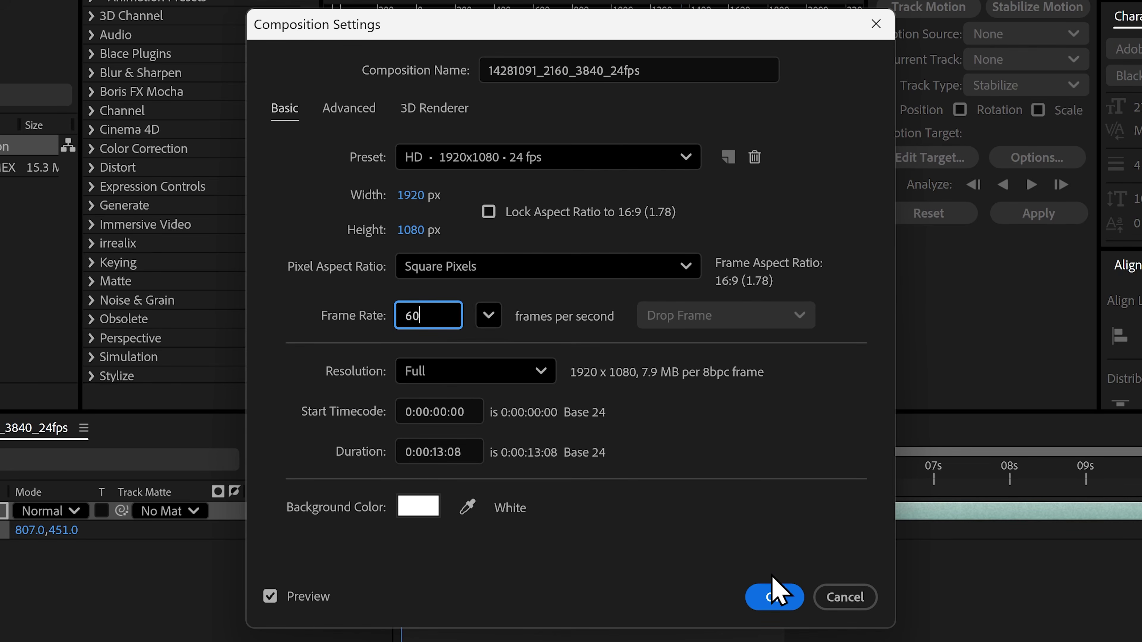
pyautogui.click(774, 597)
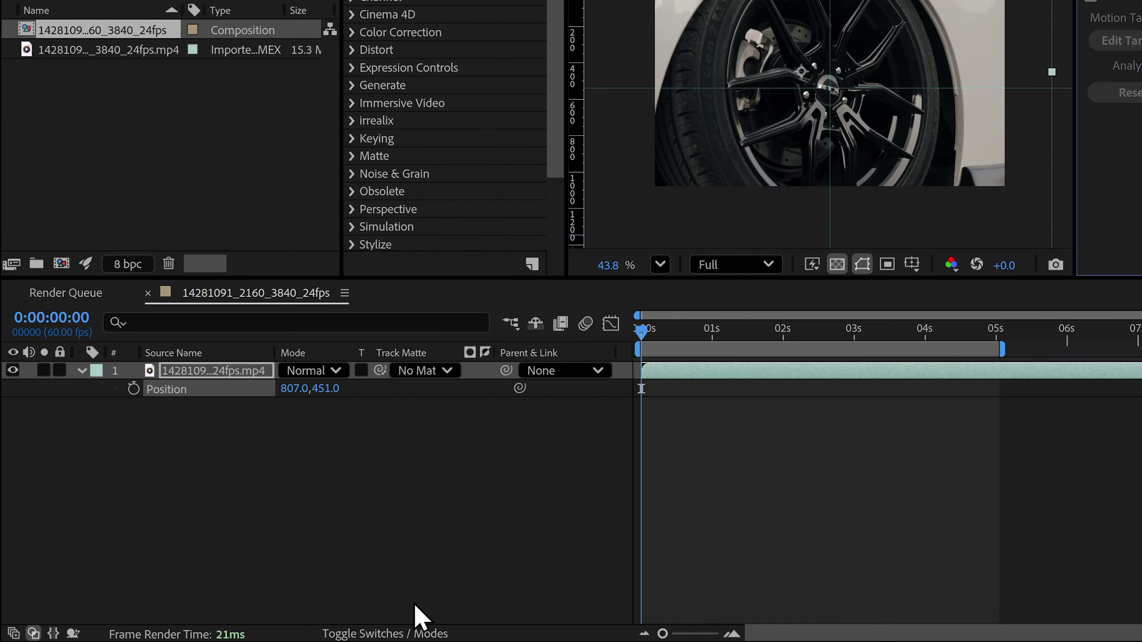
# - Show the layer switches and set the clip layer's frame blending to Pixel Motion
pyautogui.click(421, 632)
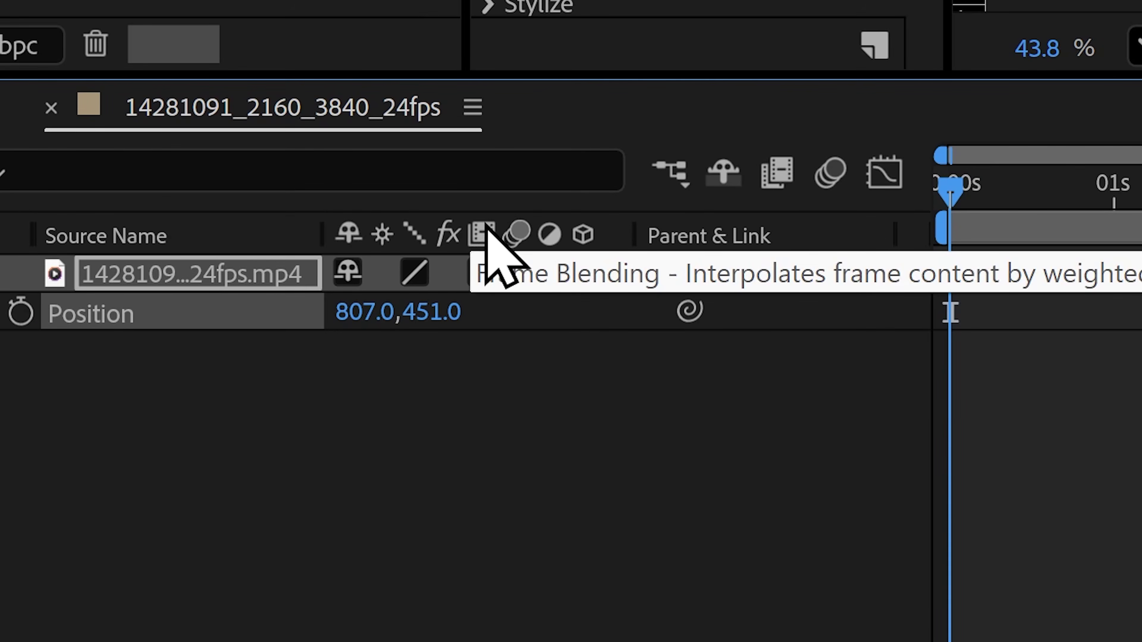
pyautogui.click(481, 272)
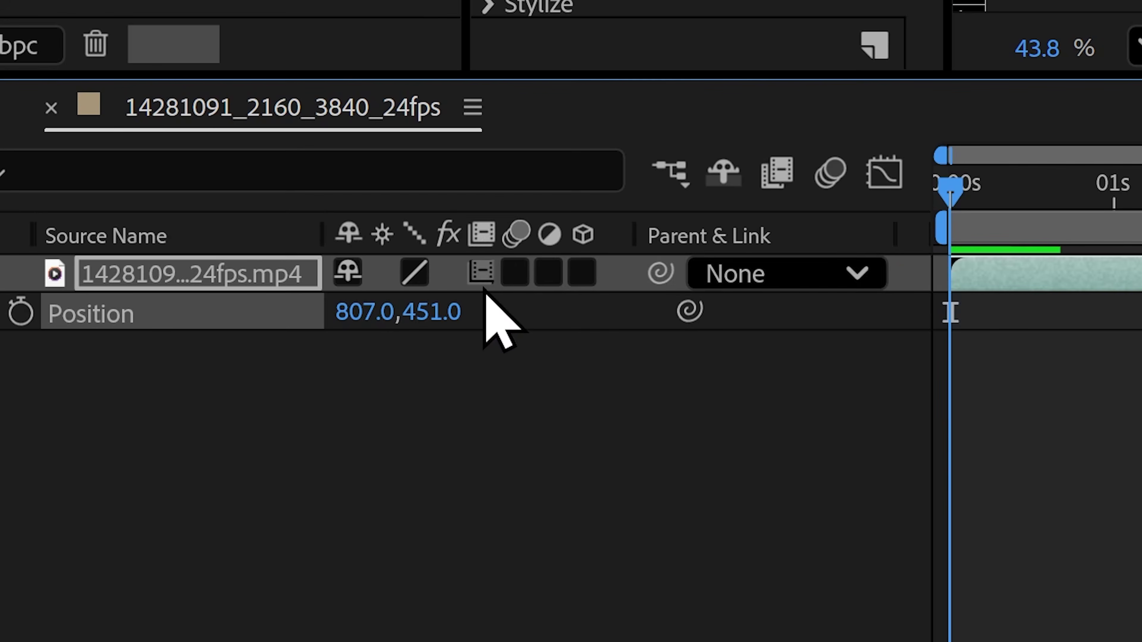
pyautogui.click(481, 272)
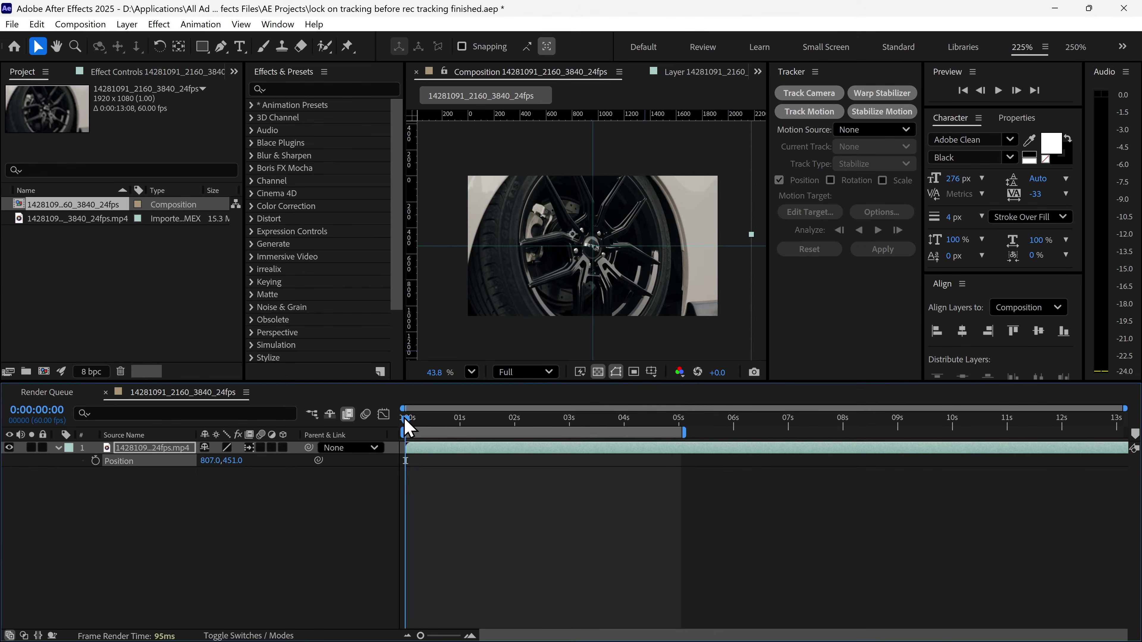
# - Scrub through the frame-blended clip, return to the first frame and play it to check the motion's smoothness
pyautogui.moveTo(946, 189); pyautogui.dragTo(1089, 221)
pyautogui.moveTo(460, 437); pyautogui.dragTo(388, 434)
pyautogui.press('space')
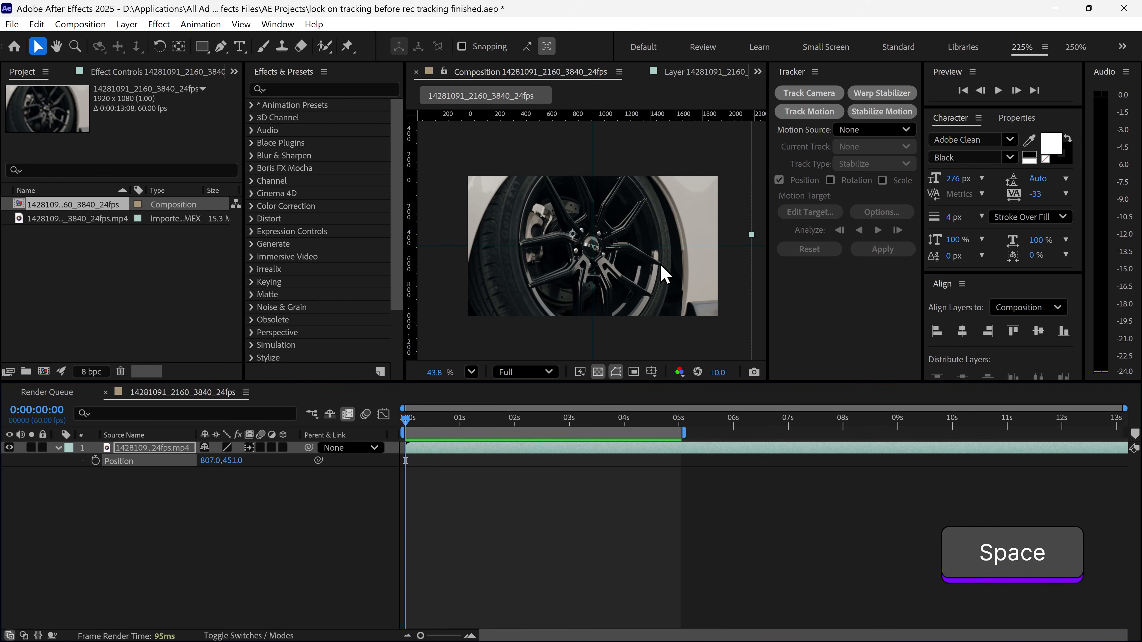